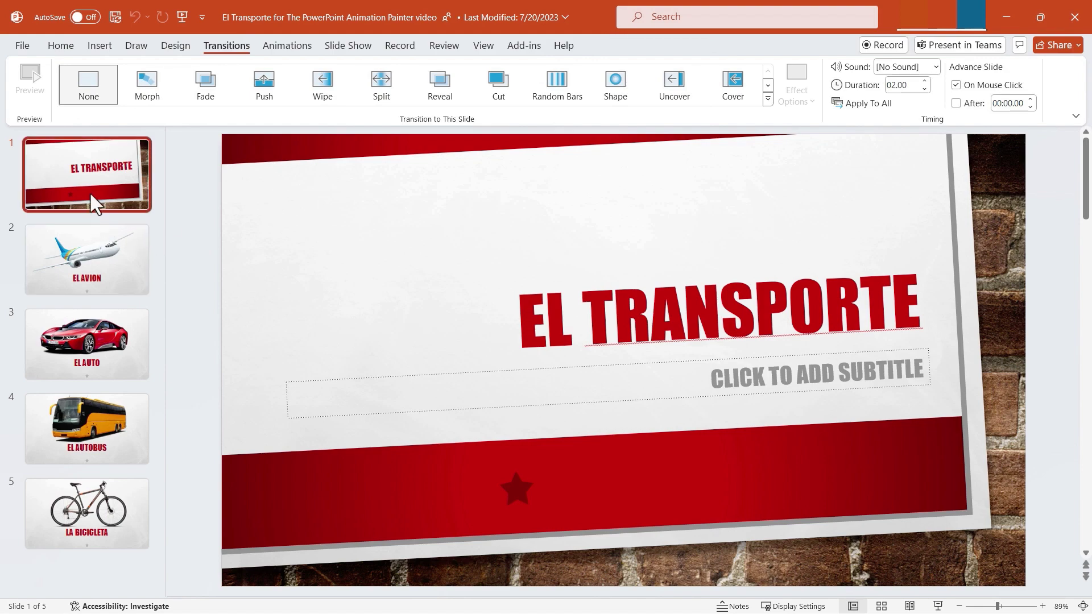
Step: Glance at EL AVION, then try Fade, Cut, Wipe and Split on the title slide
left_click(97, 248)
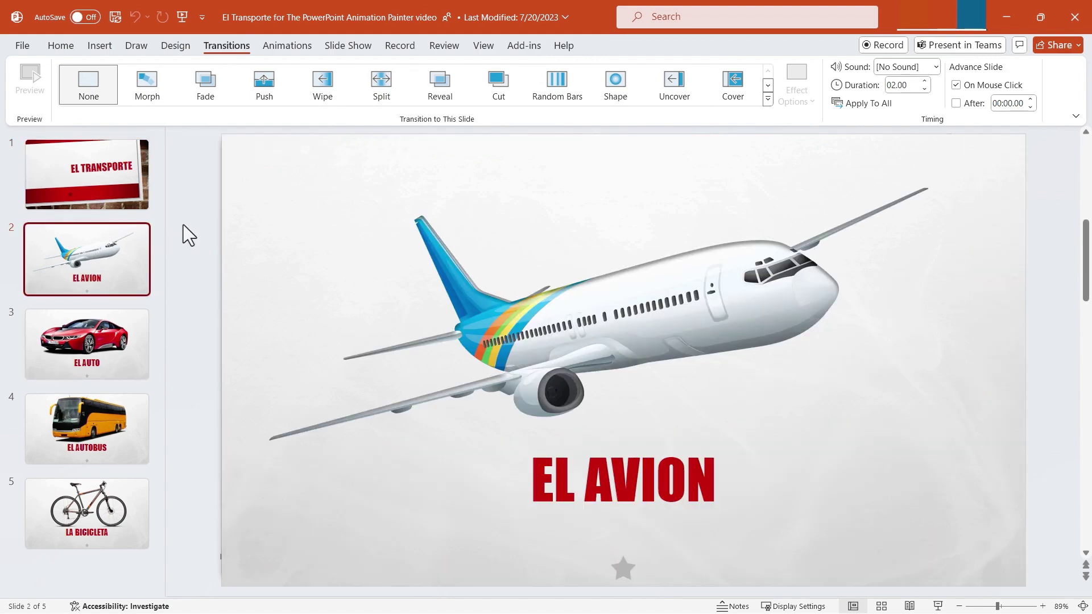
left_click(111, 199)
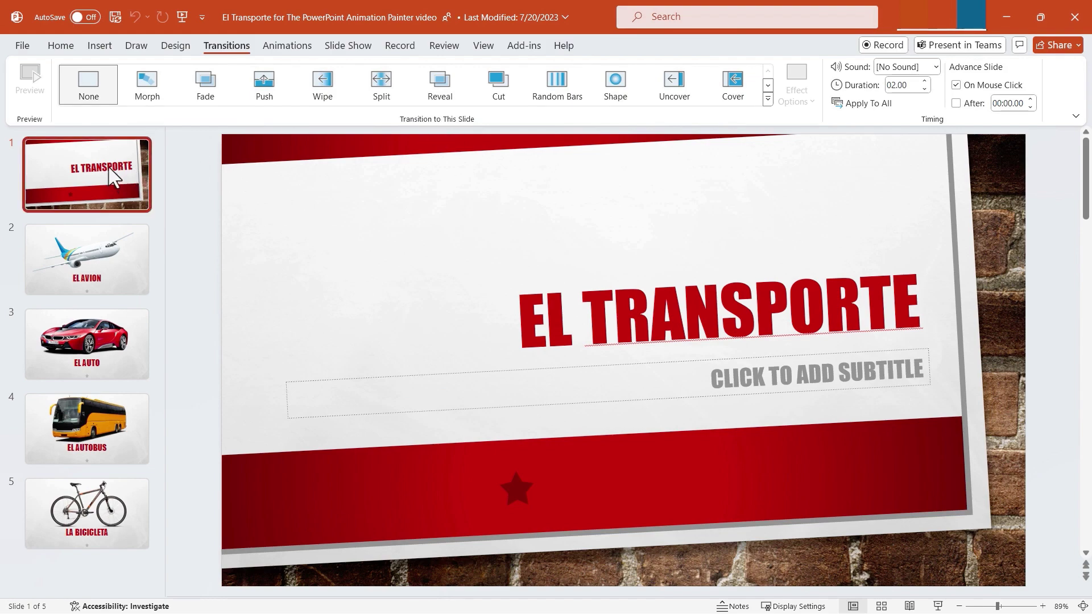
left_click(207, 90)
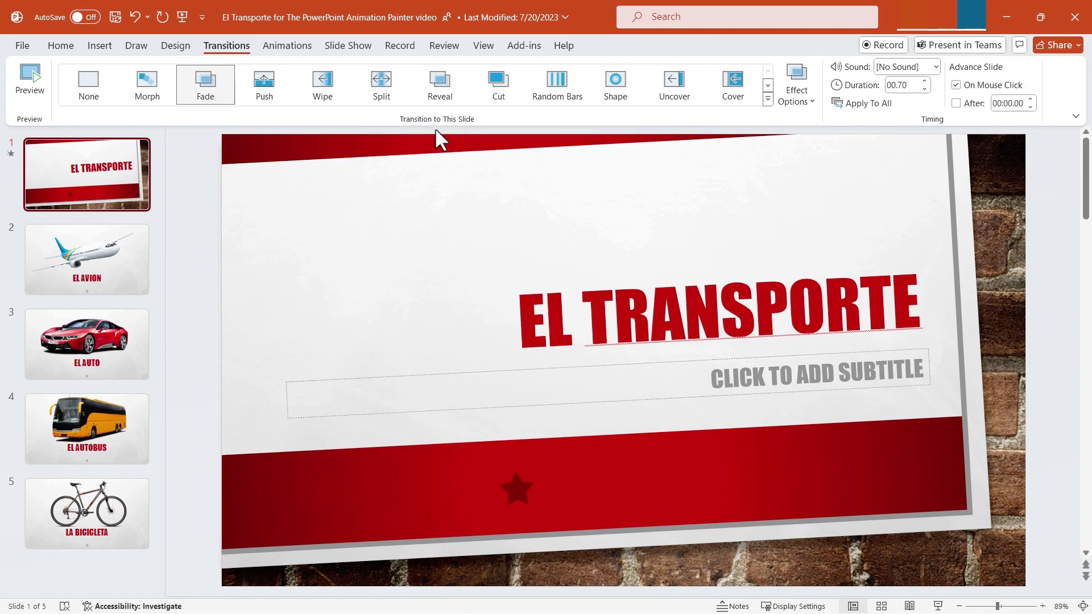
left_click(508, 87)
left_click(335, 88)
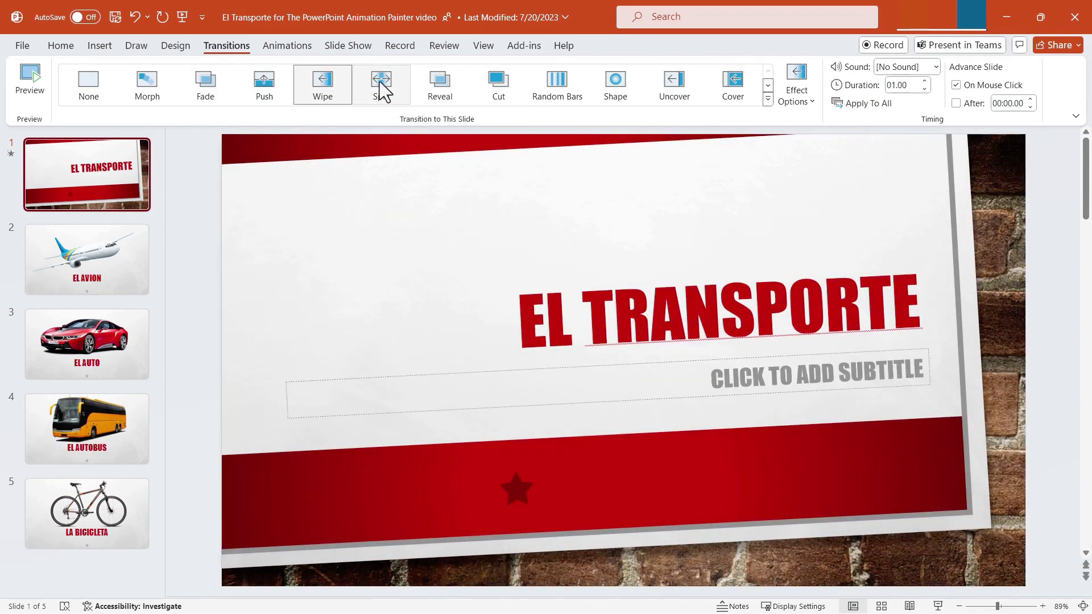
left_click(379, 83)
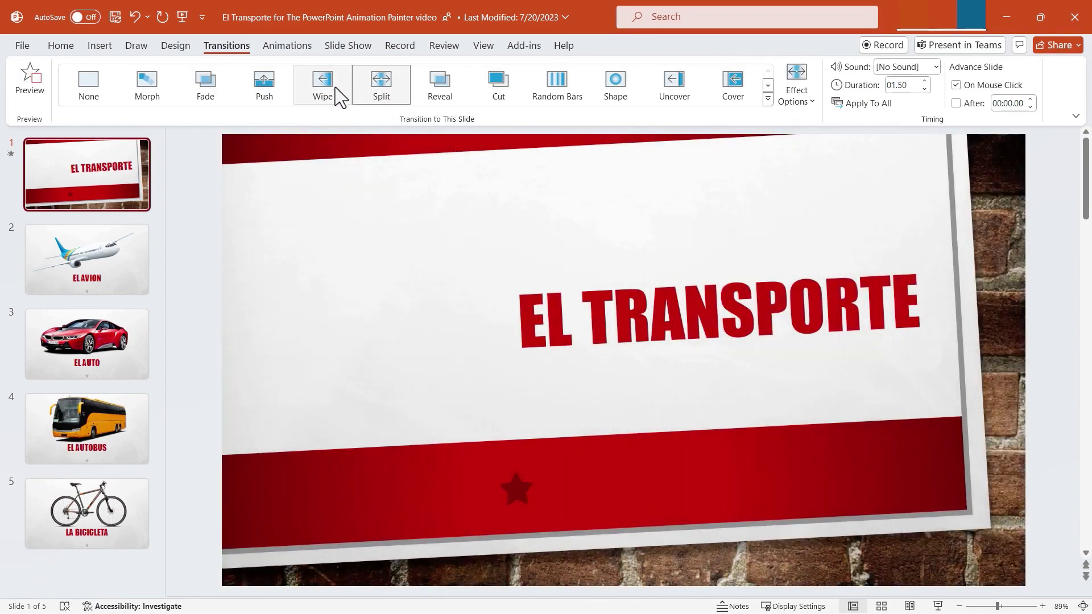
Step: Try Push, Reveal, Random Bars and Shape, then settle on Cover (01.00) for the title slide
left_click(261, 90)
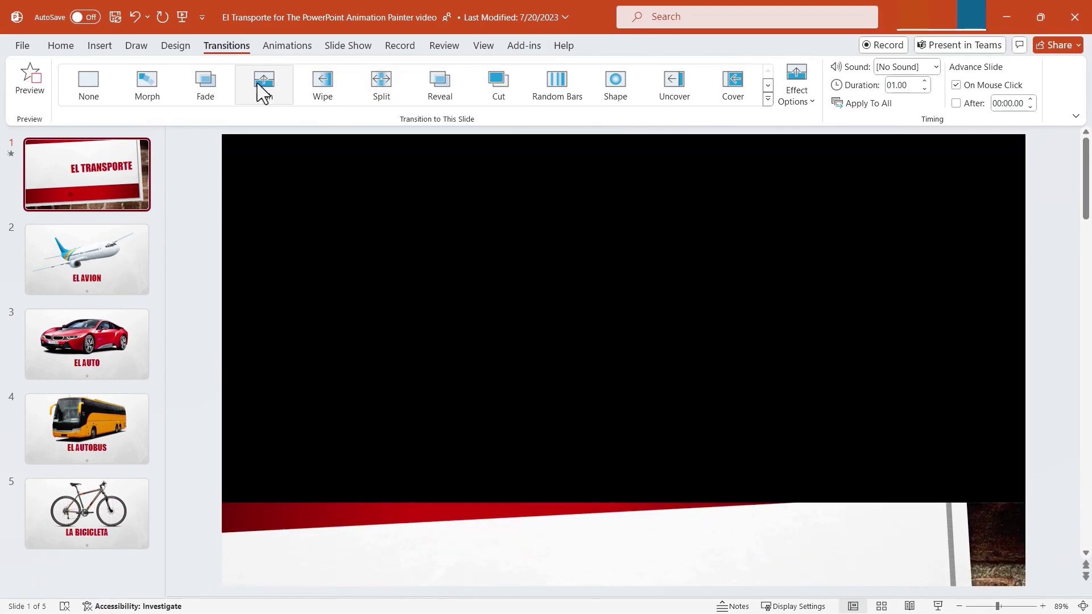
left_click(449, 84)
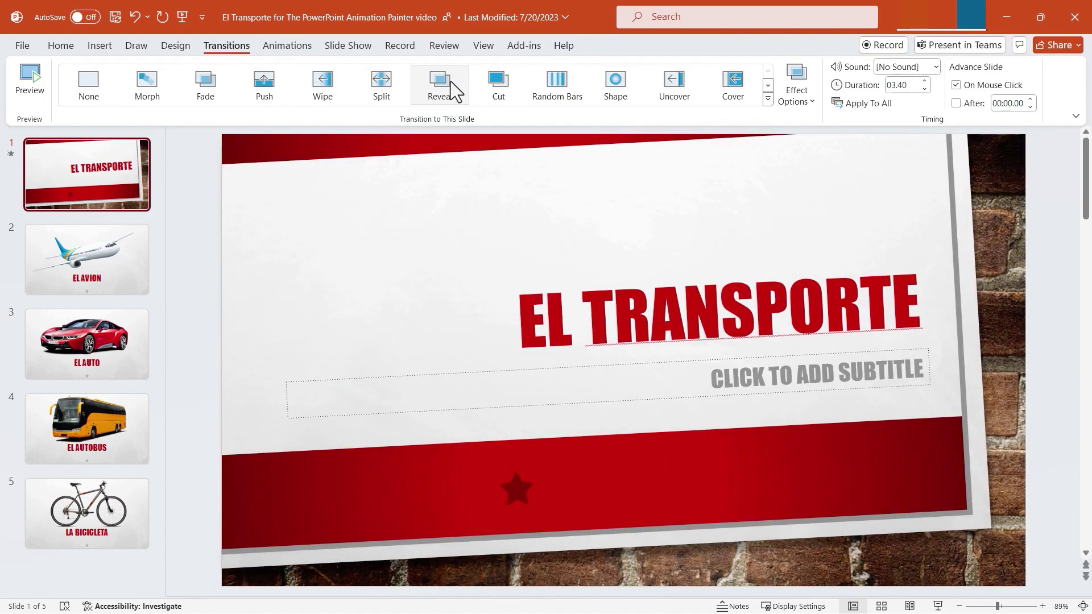
left_click(557, 97)
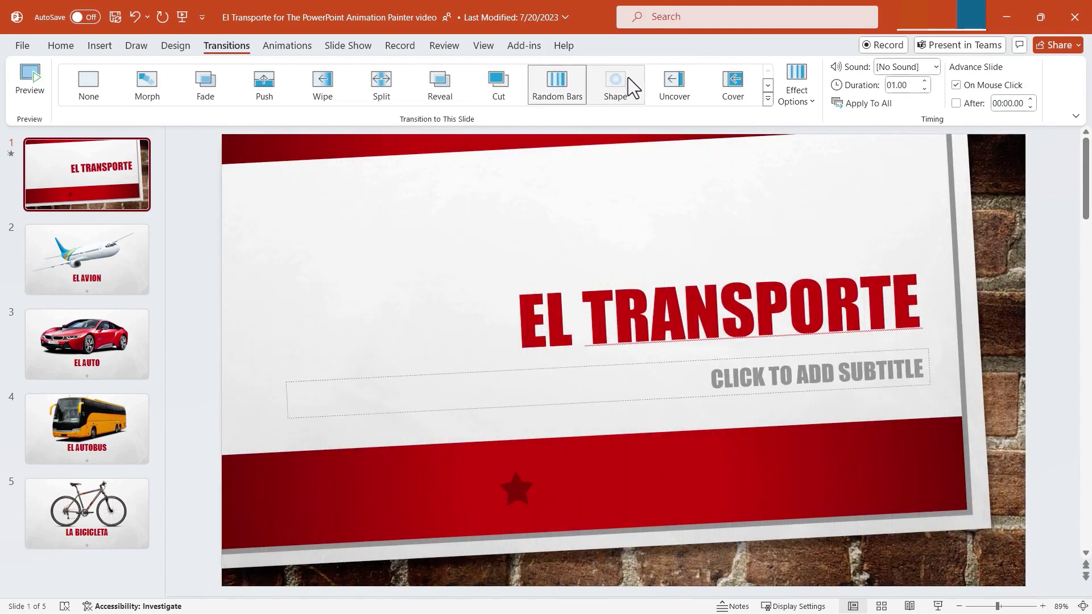
left_click(628, 78)
left_click(733, 85)
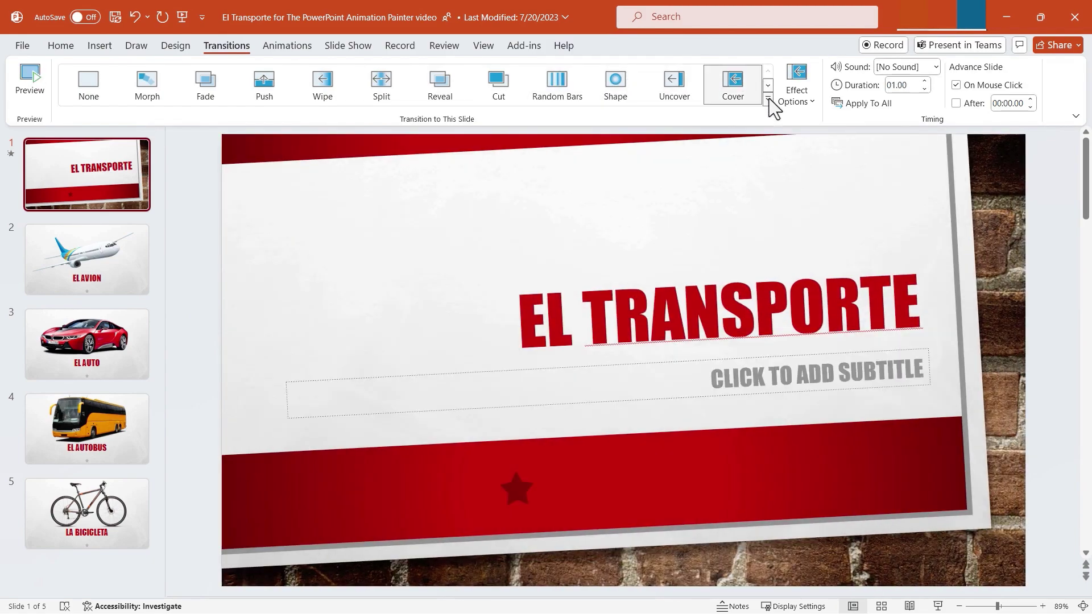
left_click(768, 99)
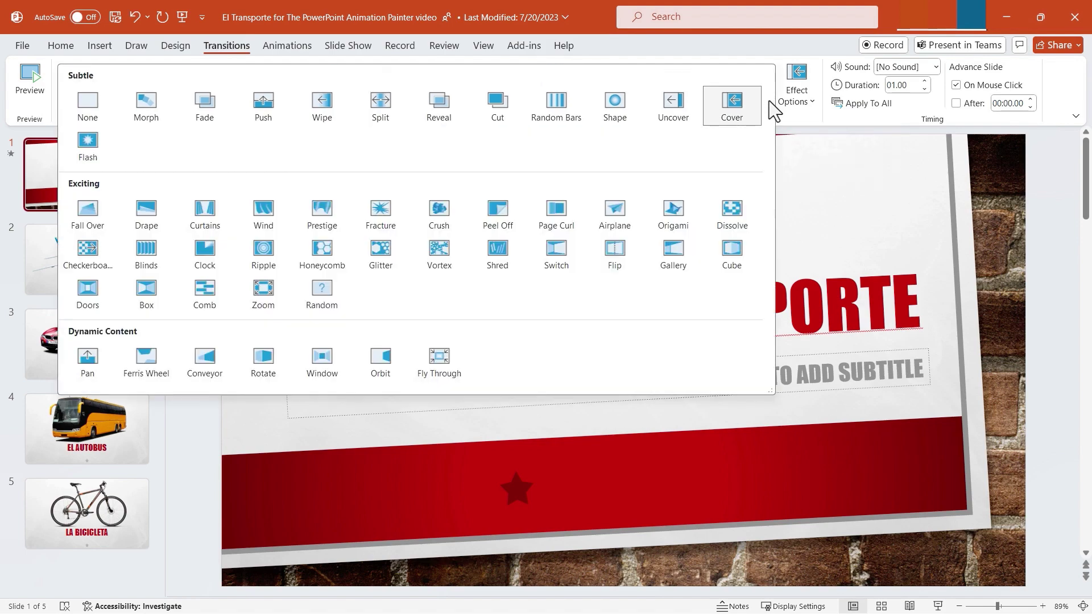
Step: Try Crush and Peel Off, then apply a 06.00 Curtains transition to the EL TRANSPORTE slide
left_click(442, 205)
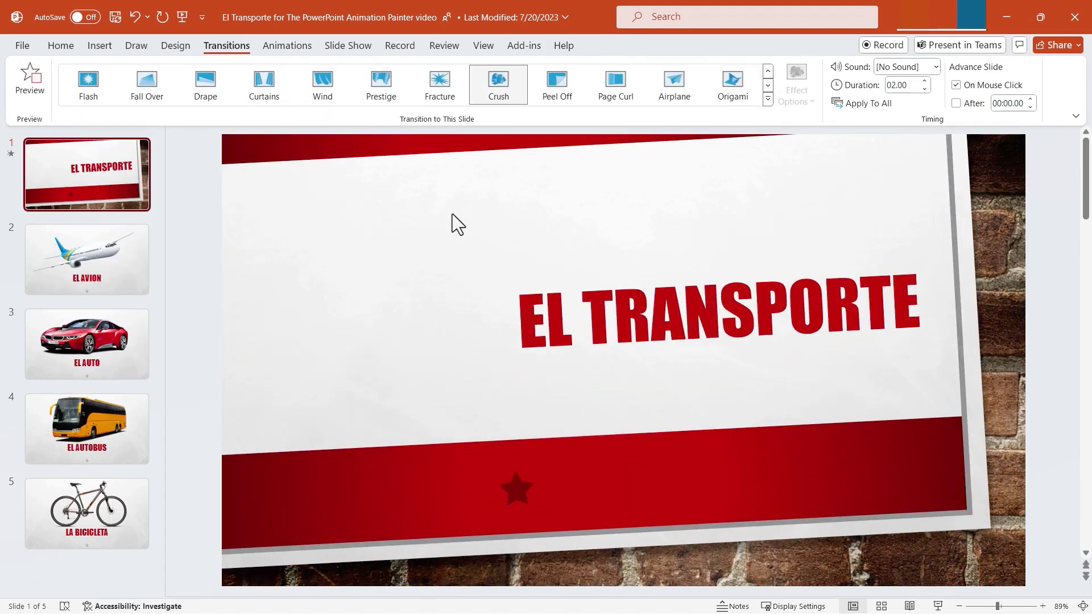
left_click(556, 83)
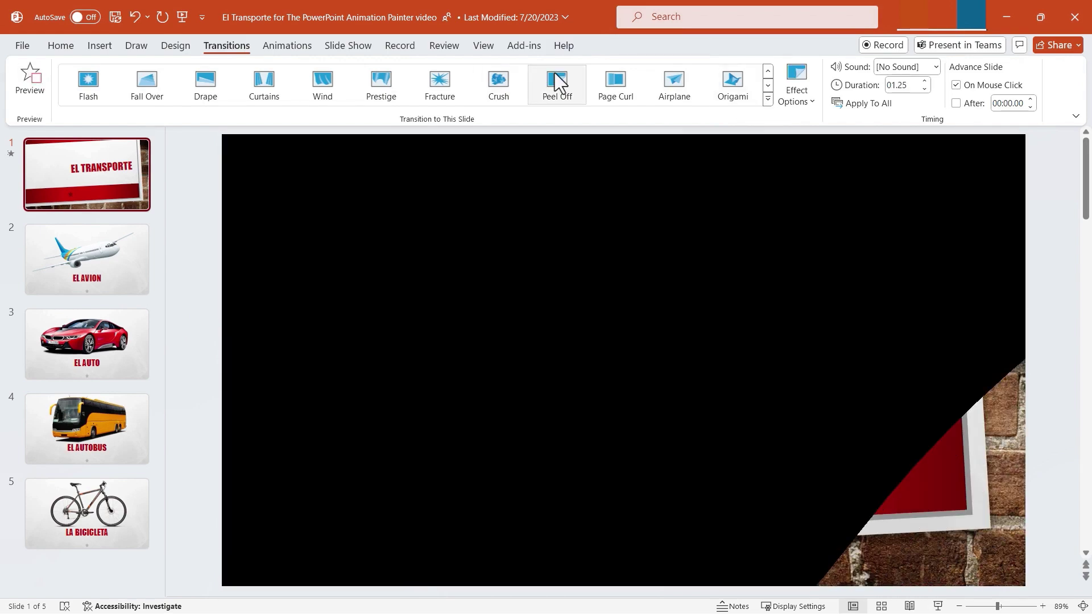
left_click(263, 95)
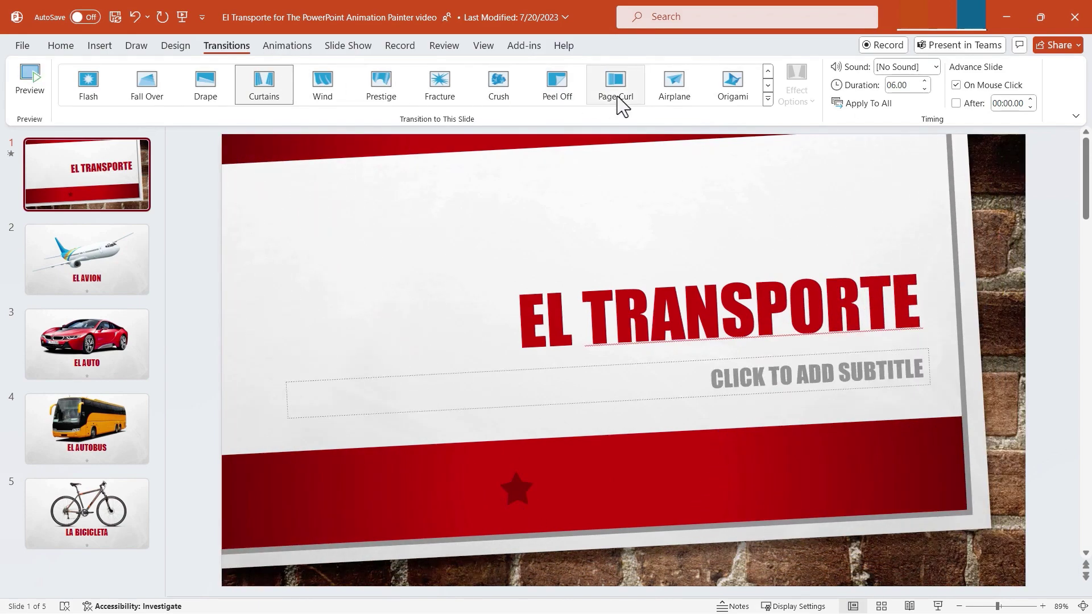
left_click(768, 98)
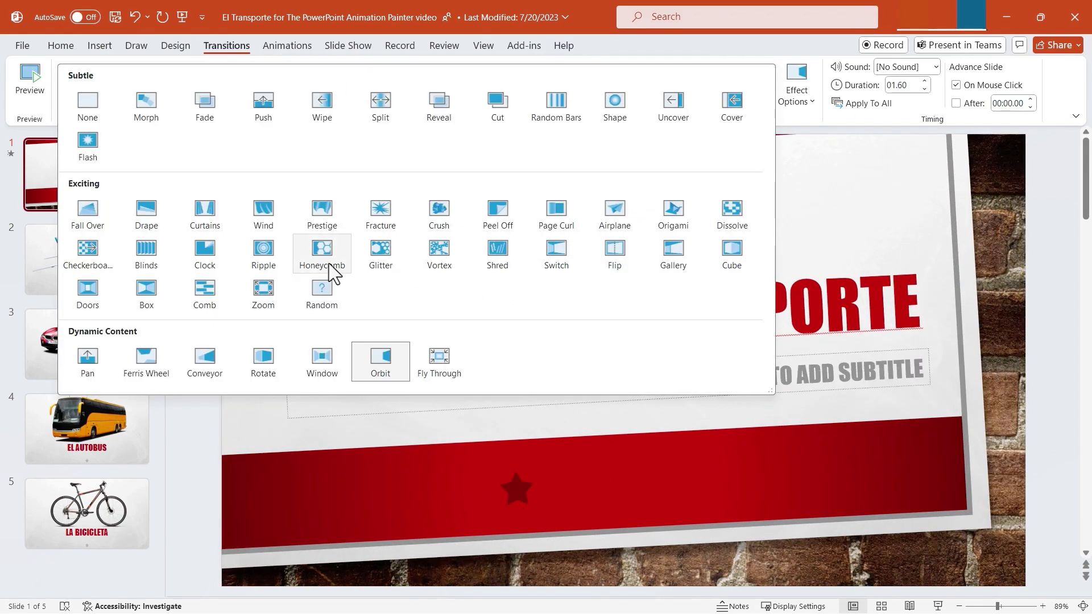
left_click(213, 218)
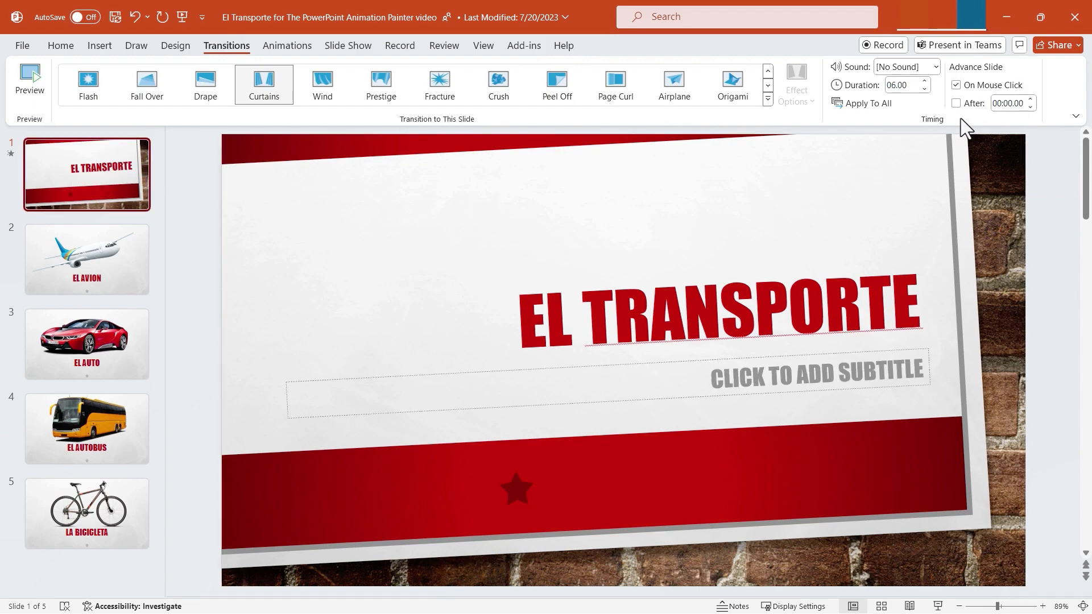
left_click(936, 66)
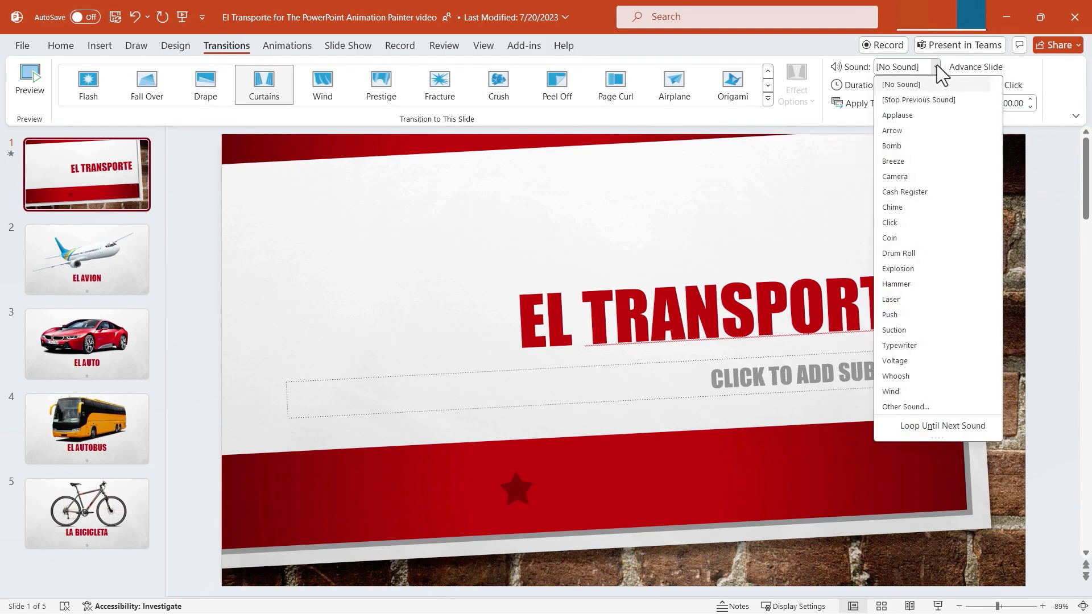
Step: Add Applause to the Curtains transition, preview it, cut duration to 03.25, and apply to all slides
left_click(927, 117)
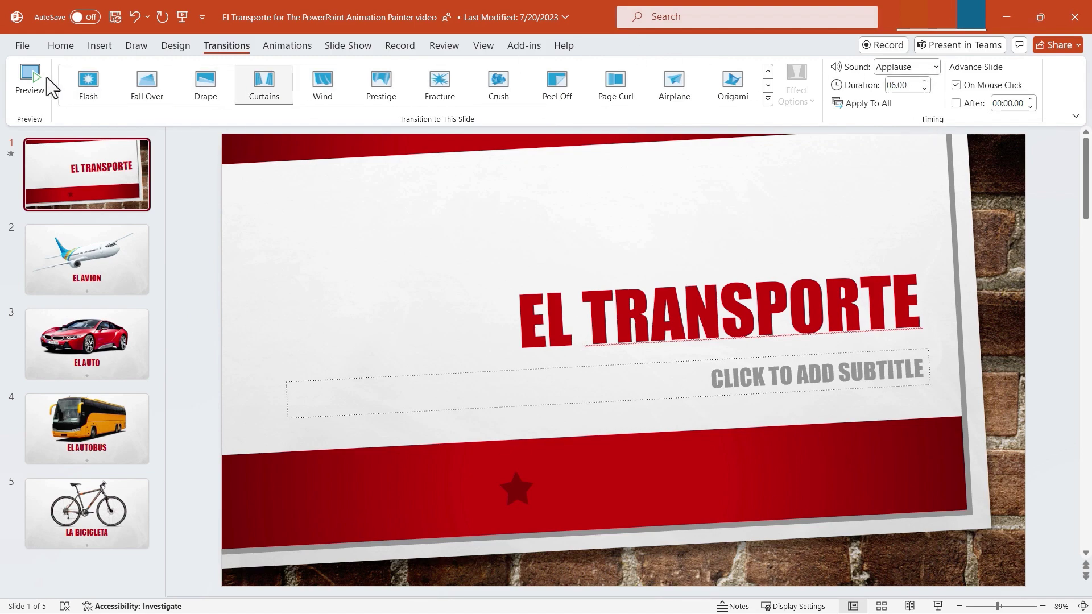
left_click(31, 79)
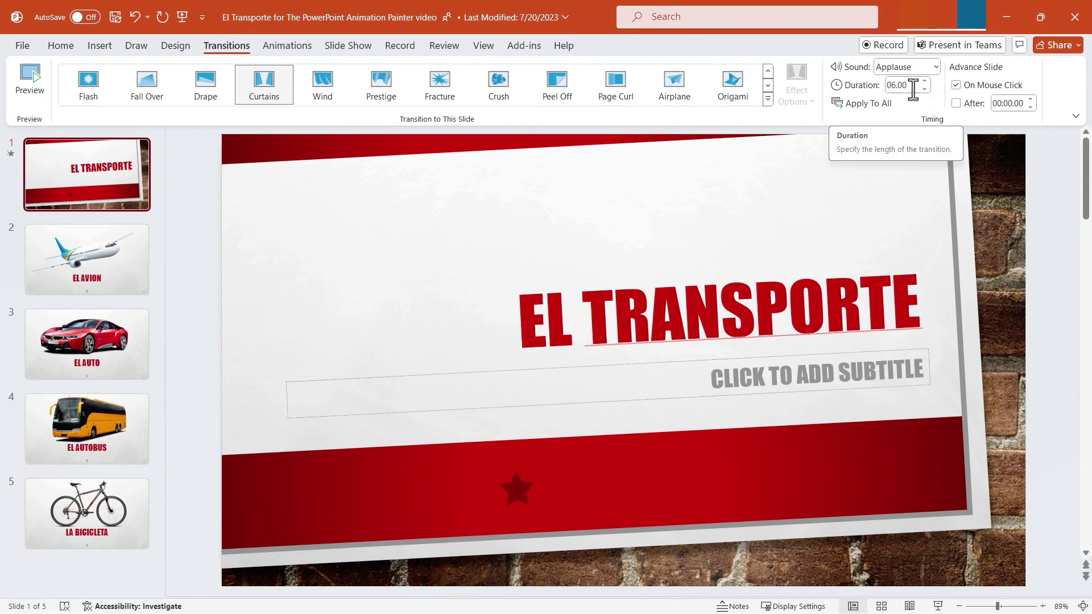
left_click(924, 89)
left_click(924, 89)
left_click(924, 89)
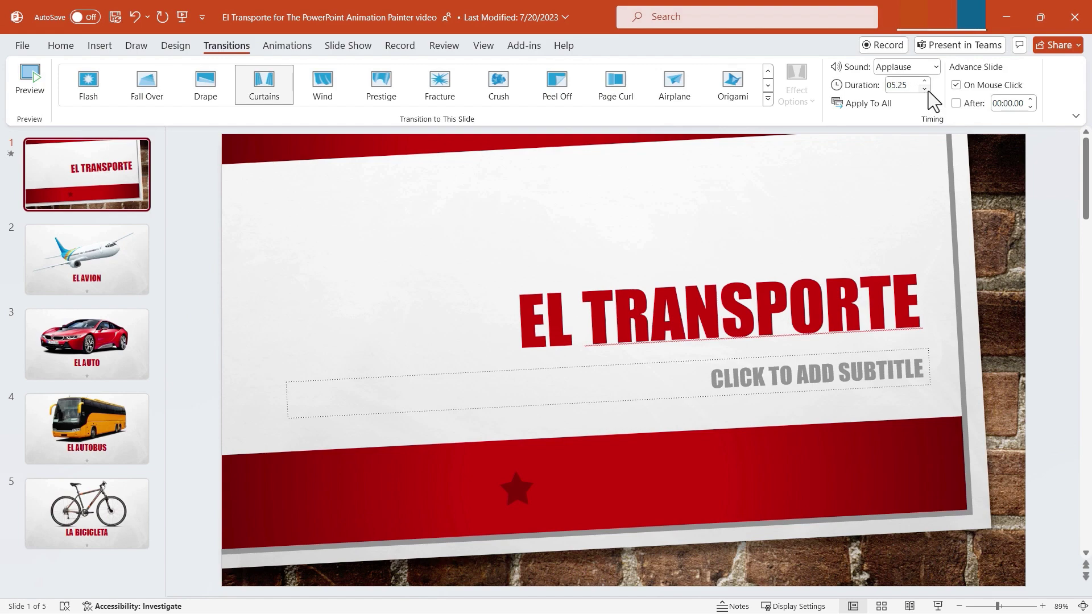
left_click(927, 89)
left_click(927, 89)
left_click(927, 89)
left_click(927, 90)
left_click(927, 89)
left_click(926, 90)
left_click(926, 90)
left_click(866, 105)
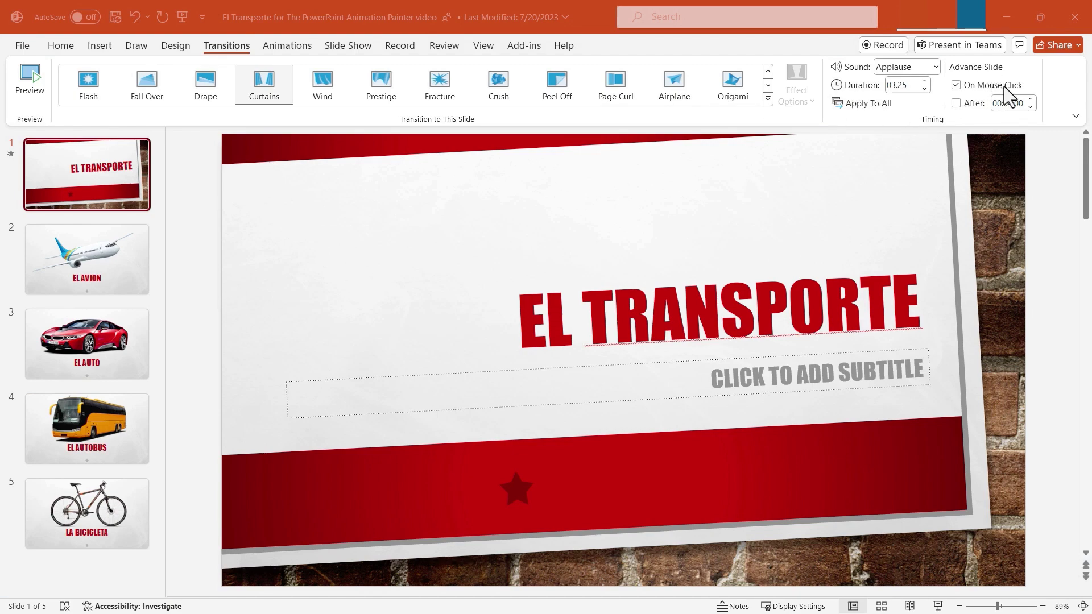
Step: Turn off On Mouse Click for the title slide and auto-advance it after 00:08.00
left_click(125, 252)
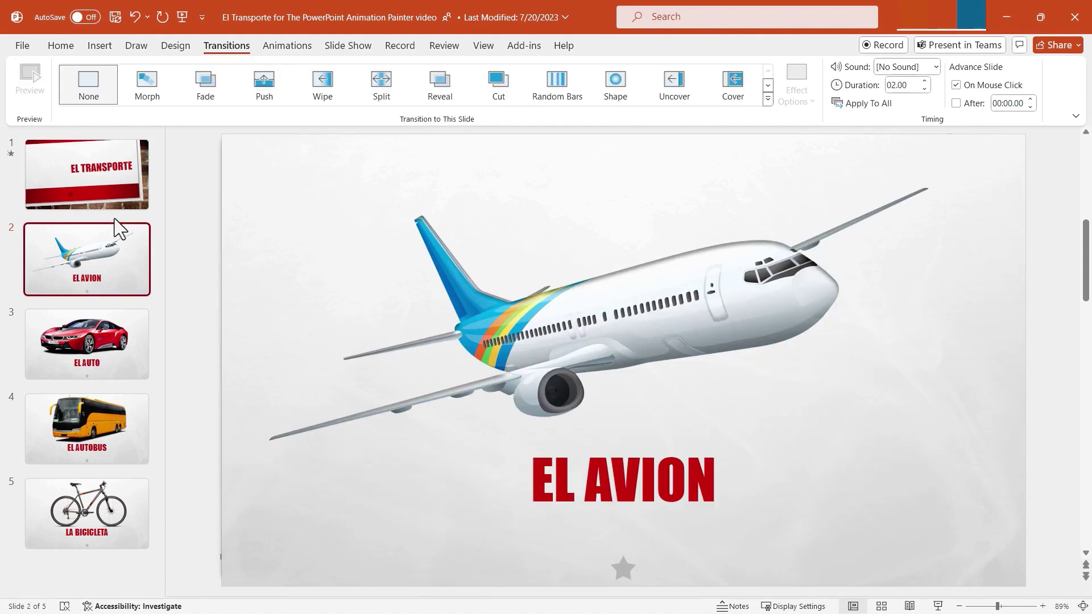
left_click(114, 208)
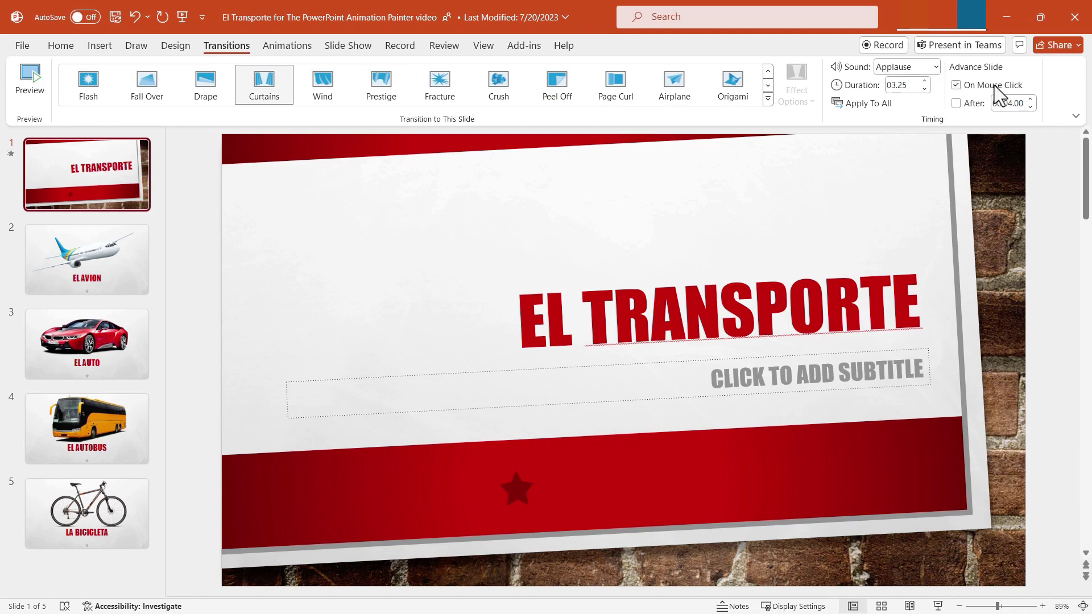
left_click(965, 90)
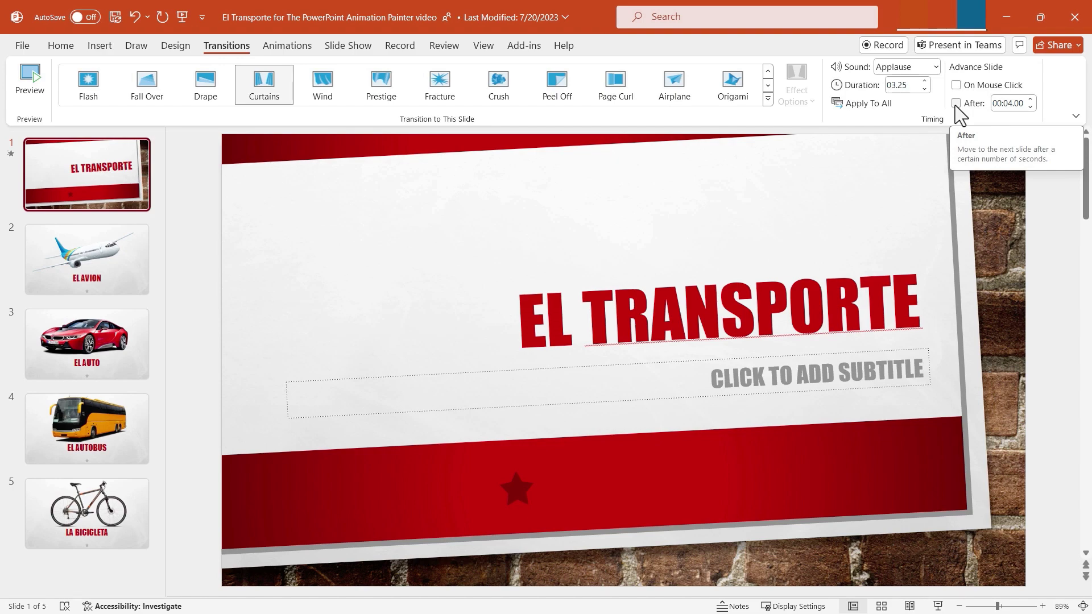
left_click(955, 104)
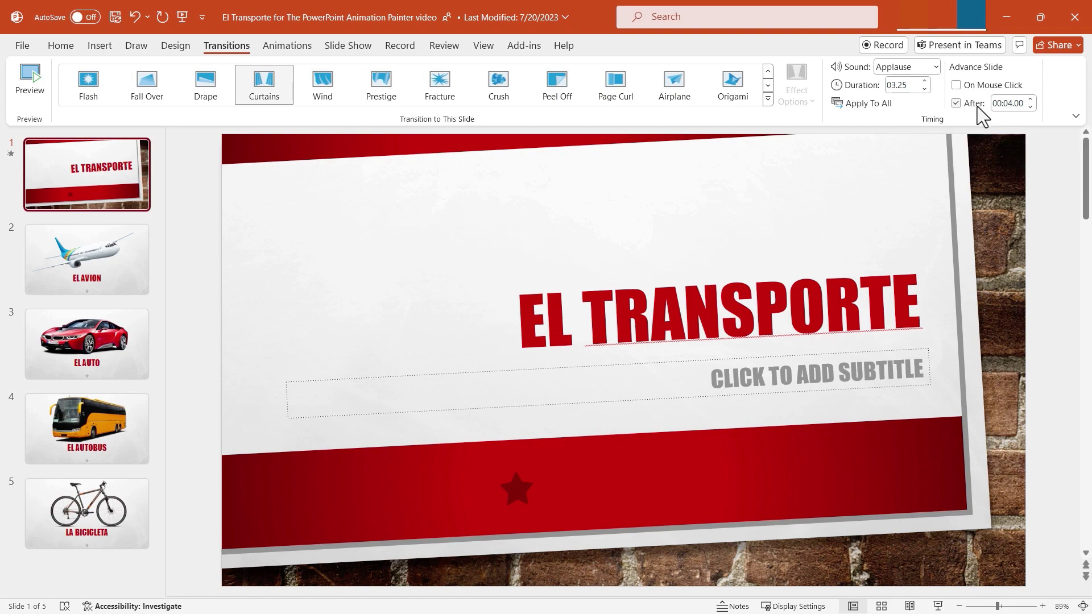
left_click(1032, 107)
left_click(1030, 99)
left_click(1031, 99)
left_click(1031, 99)
left_click(1030, 99)
left_click(1030, 99)
left_click(87, 247)
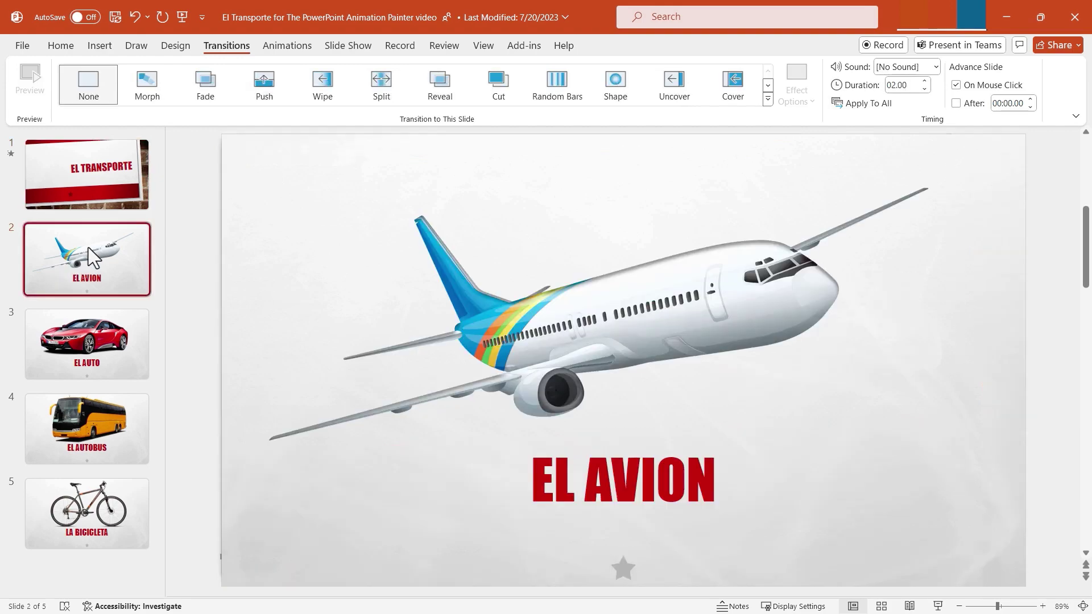
Step: Give EL AVION a Prestige transition and EL AUTO a Conveyor transition
left_click(768, 99)
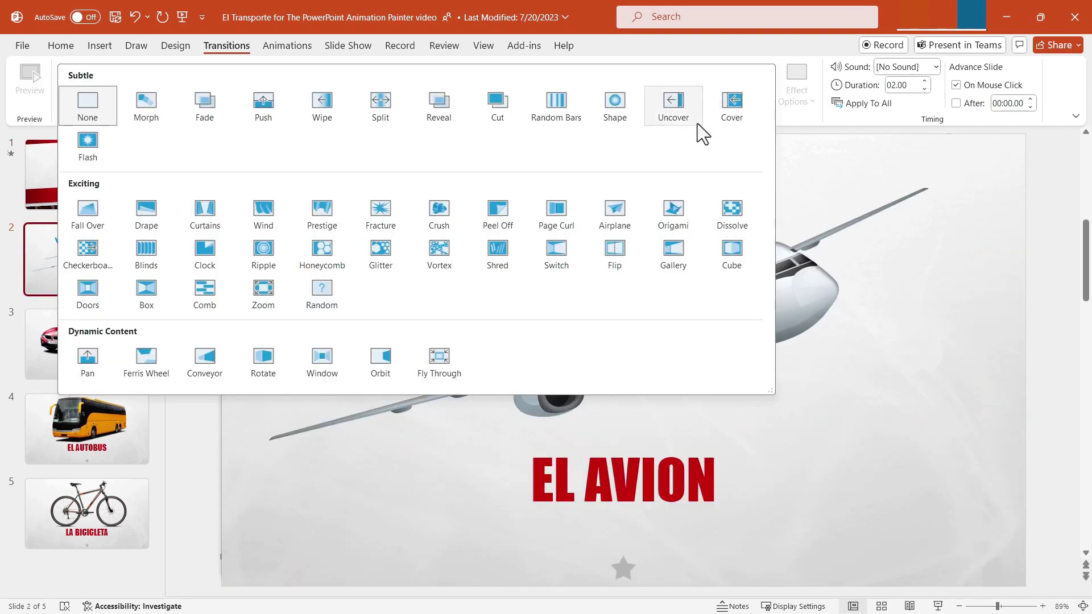
left_click(329, 220)
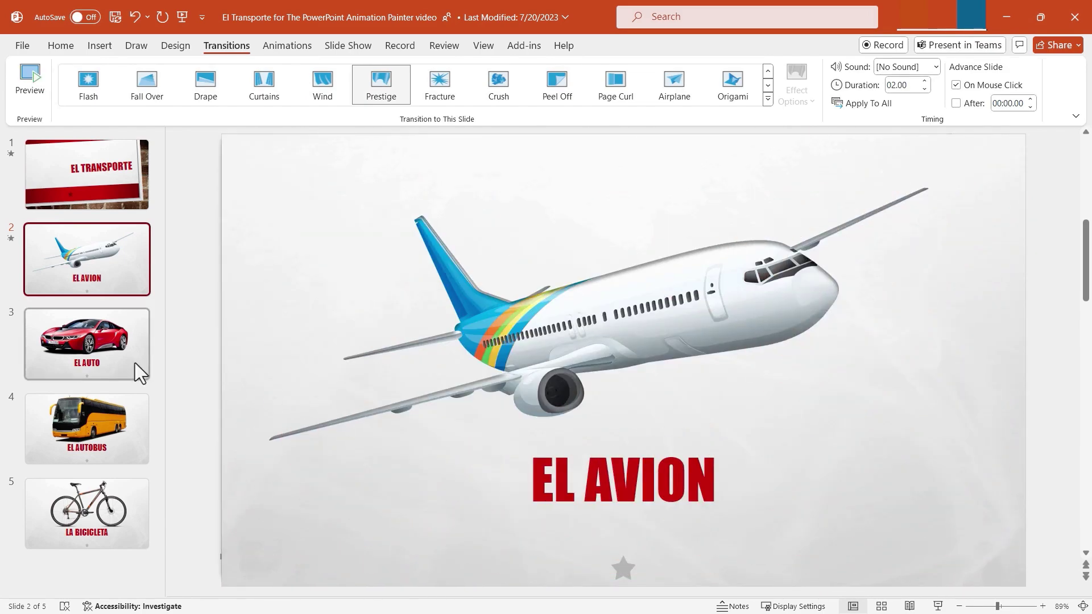
left_click(117, 355)
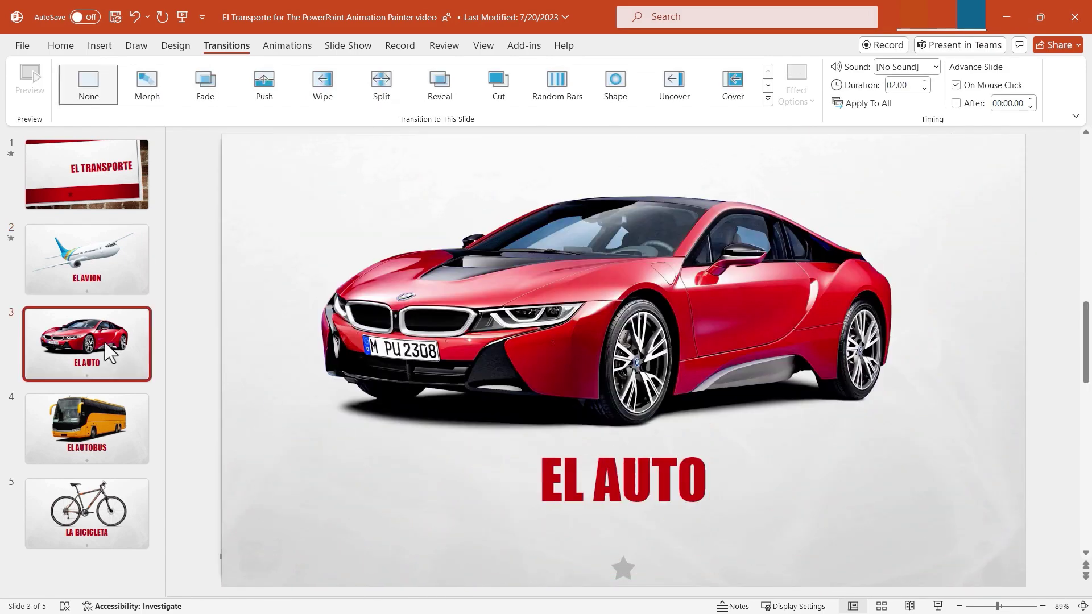
left_click(768, 100)
left_click(206, 357)
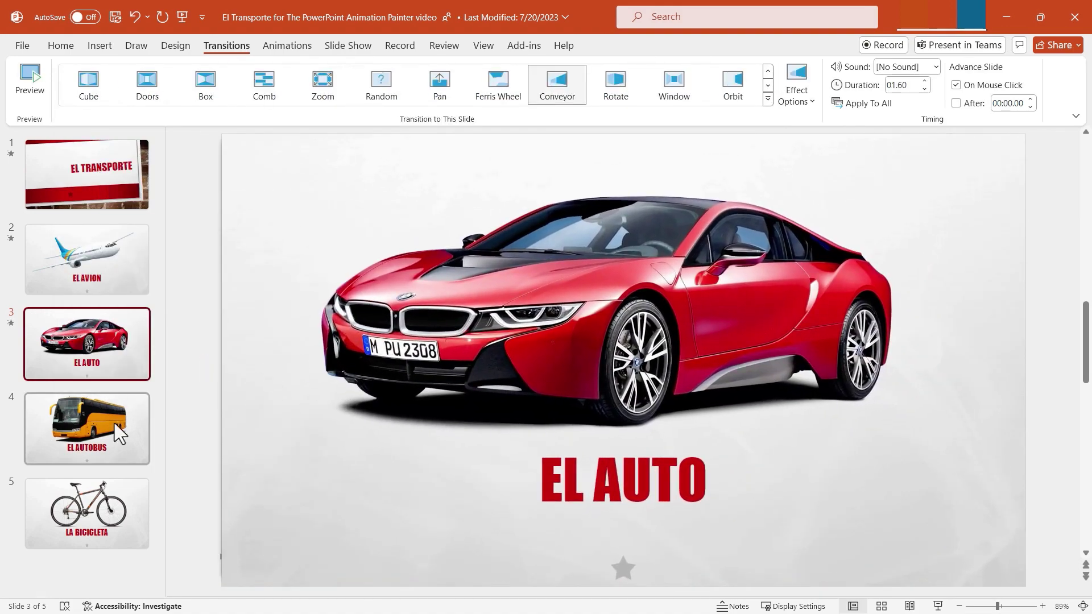
Step: Give EL AUTOBUS a 02.00 Rotate transition and return to the title slide
left_click(119, 432)
left_click(767, 99)
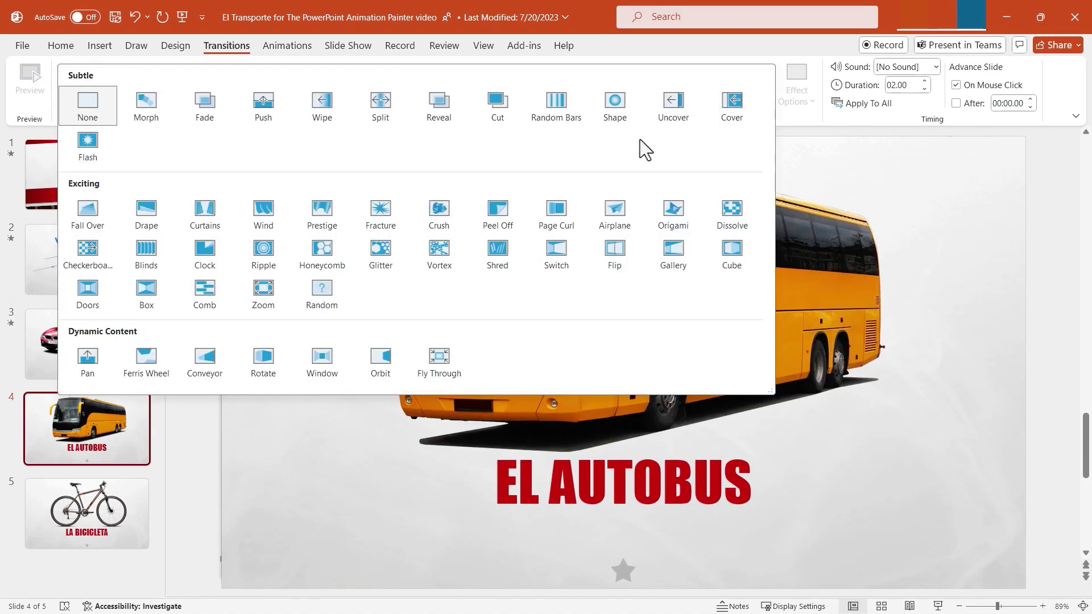
left_click(250, 358)
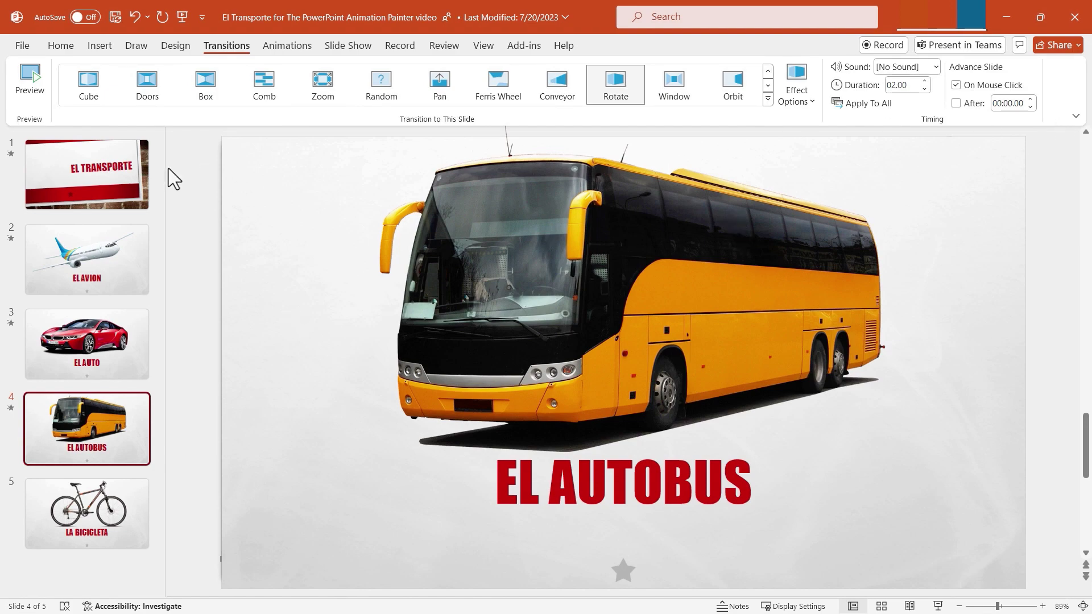
left_click(103, 175)
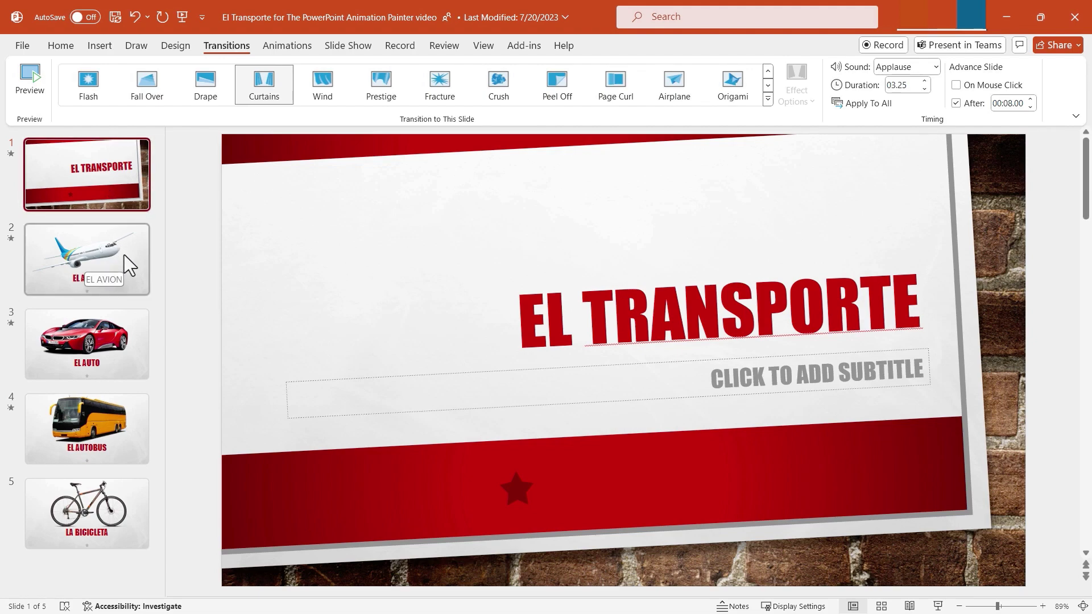
Step: Set the title slide's transition sound to [No Sound], removing Applause
left_click(109, 258)
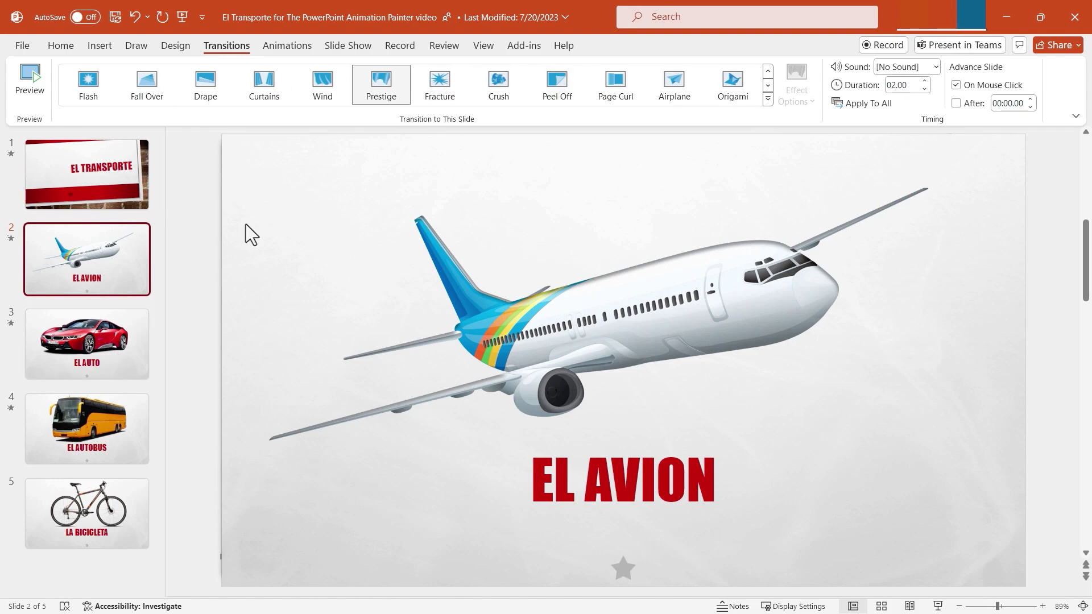
left_click(112, 180)
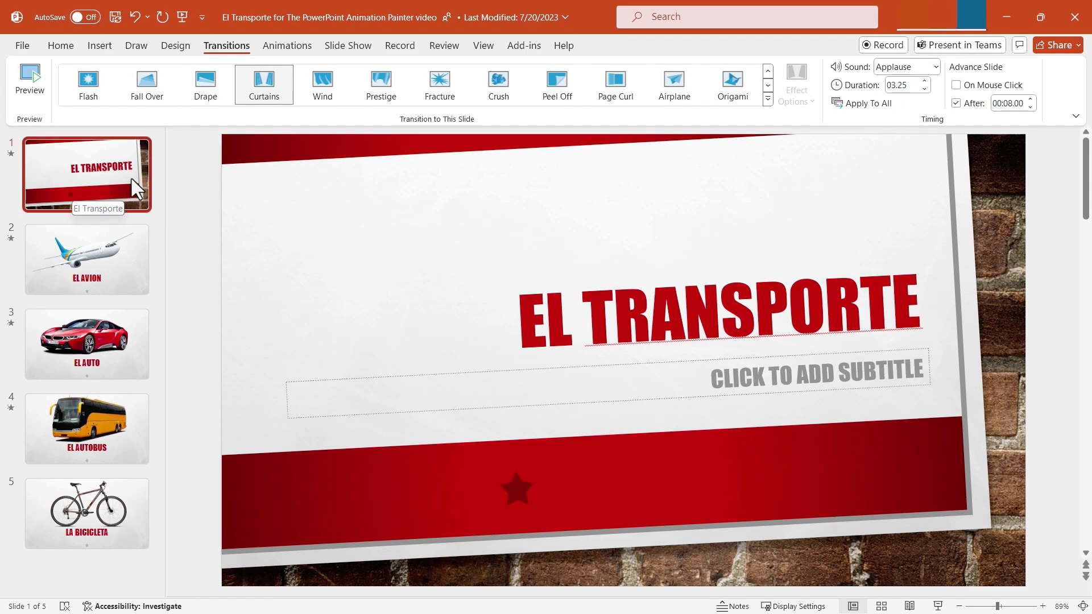
left_click(930, 68)
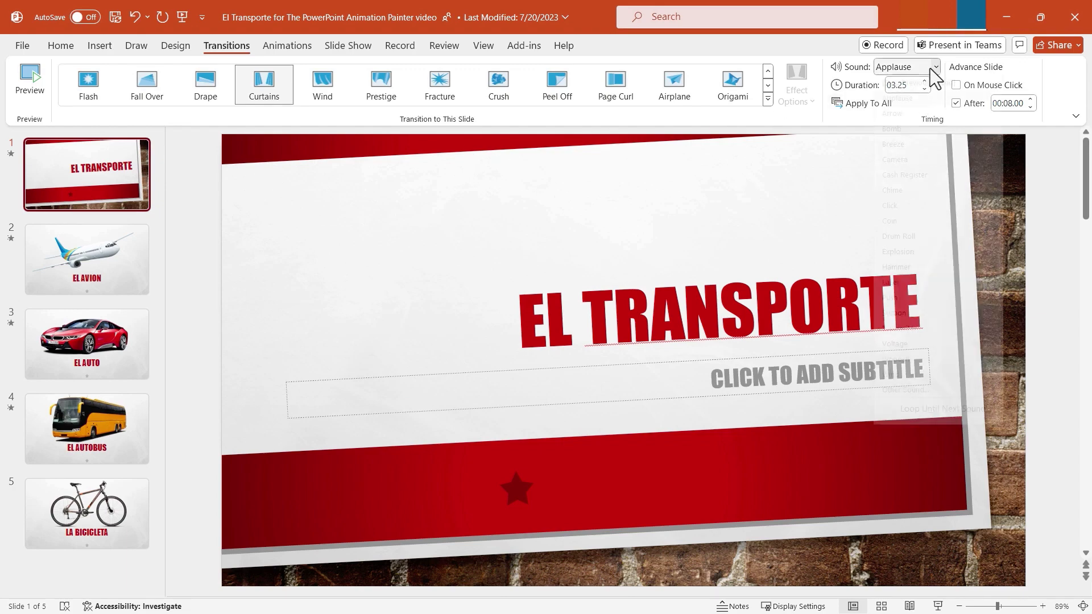
left_click(924, 83)
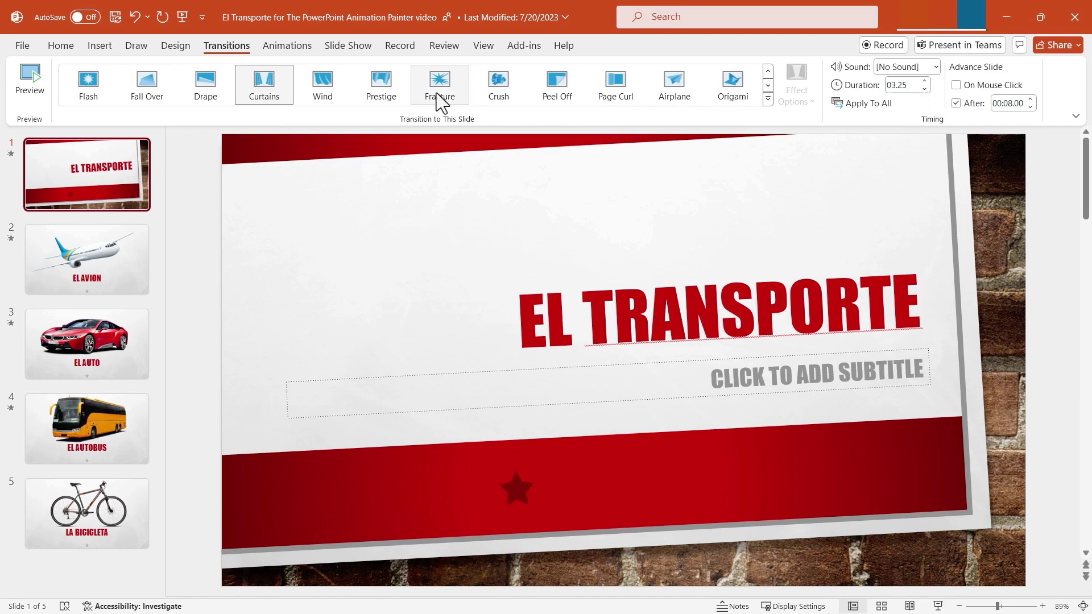
Step: Try Prestige, Airplane and Origami, then apply Shred to every slide with Apply To All
left_click(383, 96)
left_click(682, 101)
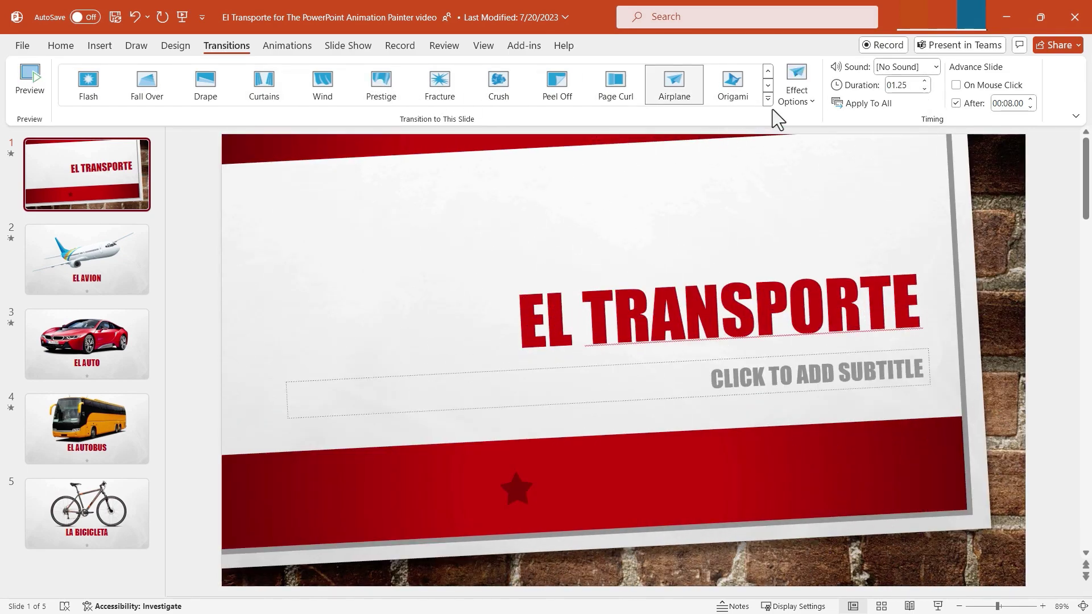
left_click(734, 86)
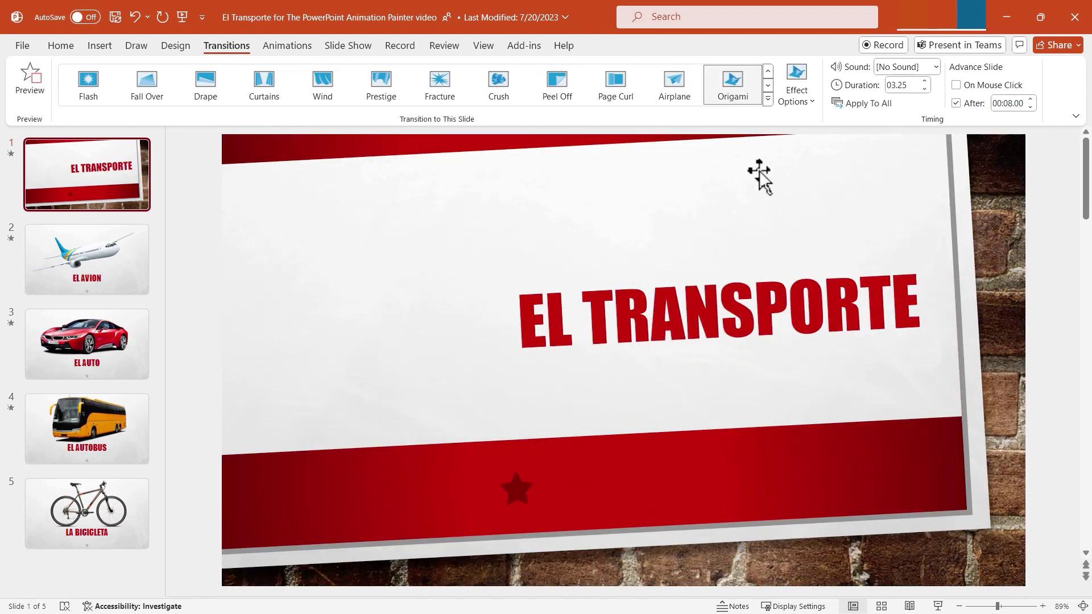
left_click(767, 99)
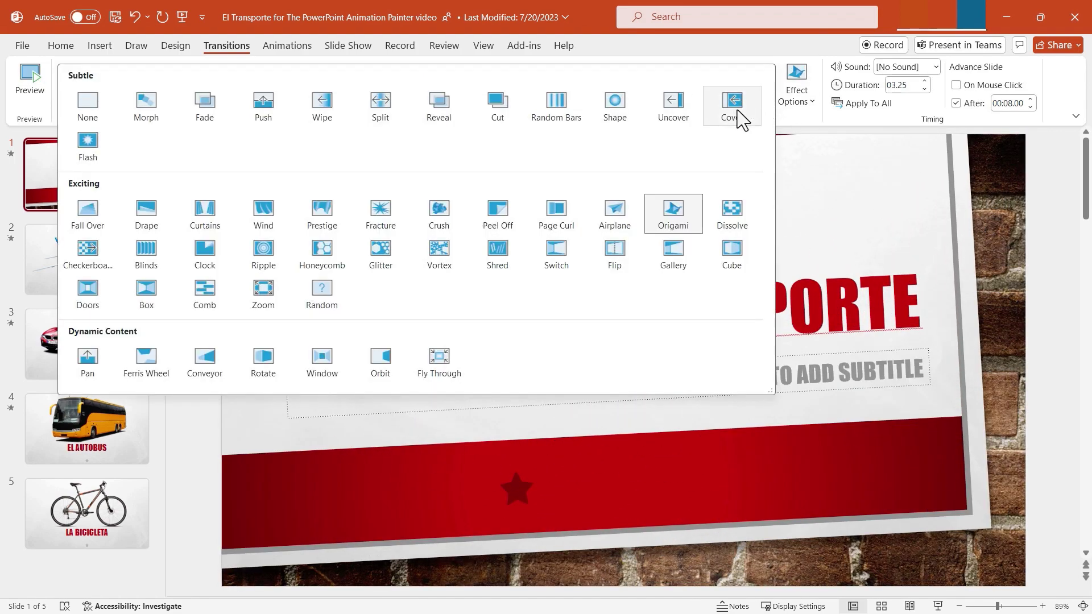
left_click(513, 261)
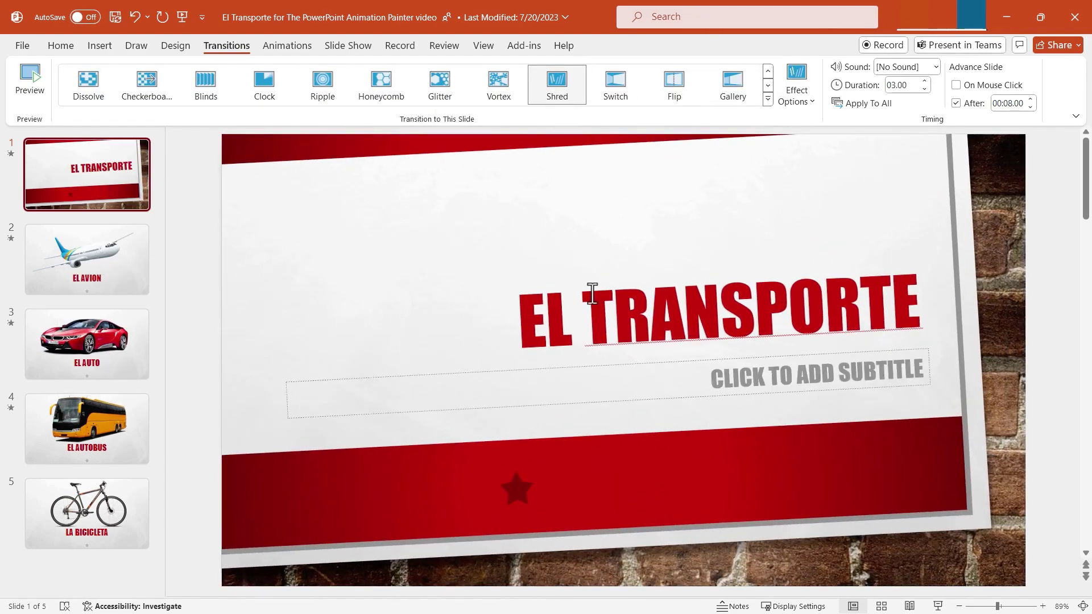
left_click(870, 106)
Step: Make slides advance On Mouse Click and preview Shred on the title and EL AUTO slides
left_click(956, 86)
left_click(32, 81)
left_click(108, 352)
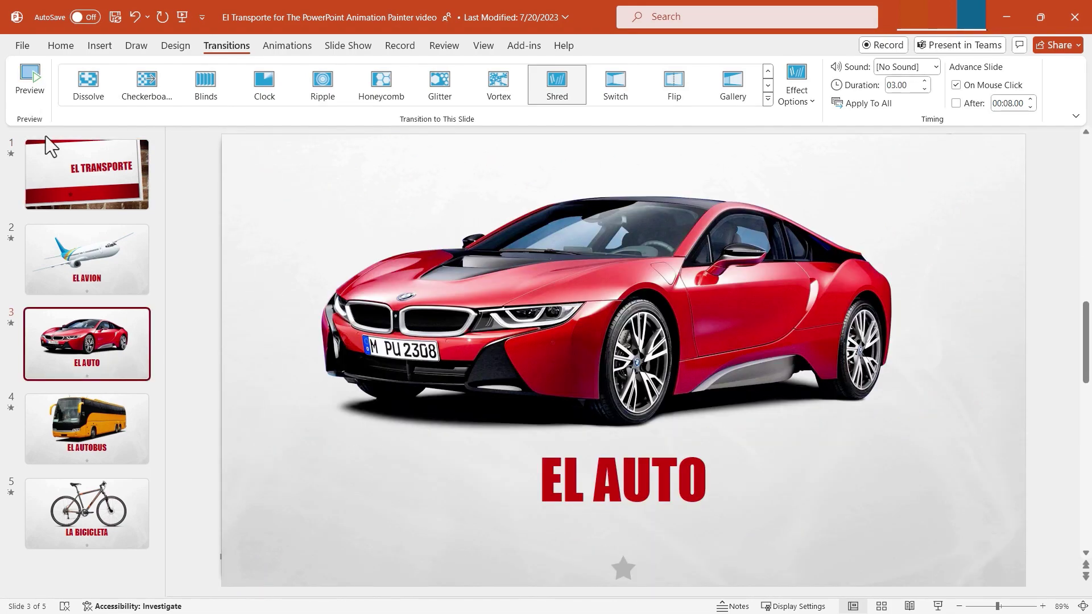
left_click(31, 79)
key("Home")
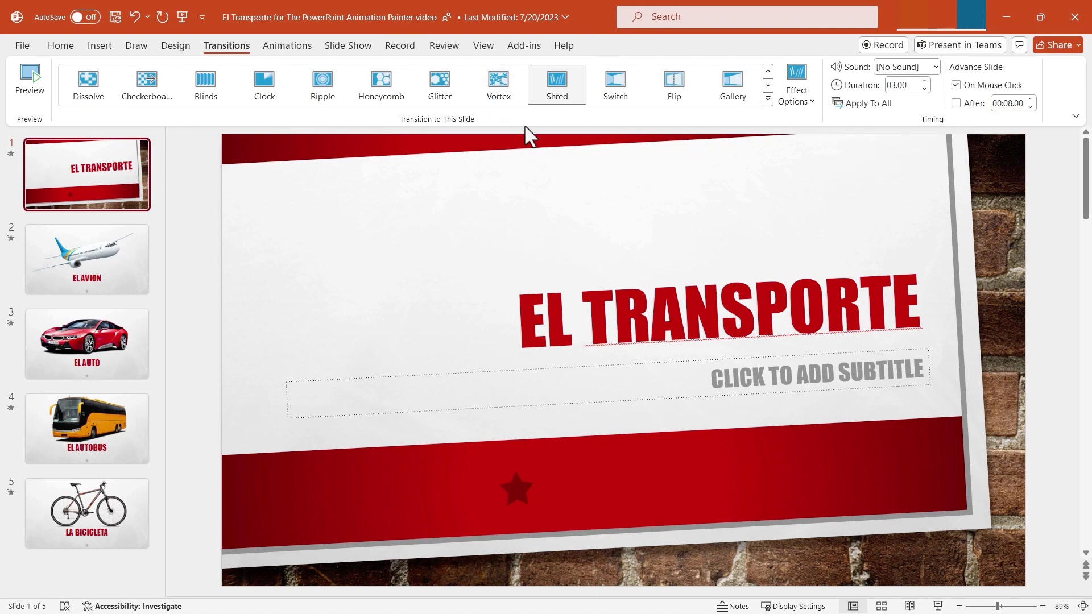
Step: Run the slide show from the title slide through LA BICICLETA, then resume editing EL AVION
left_click(939, 606)
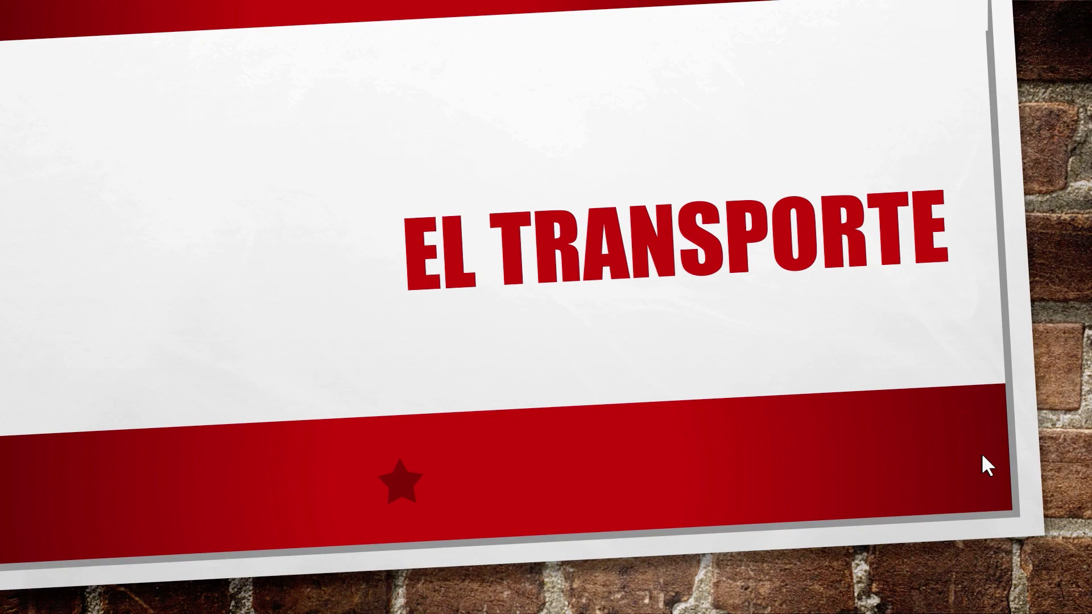
key("space")
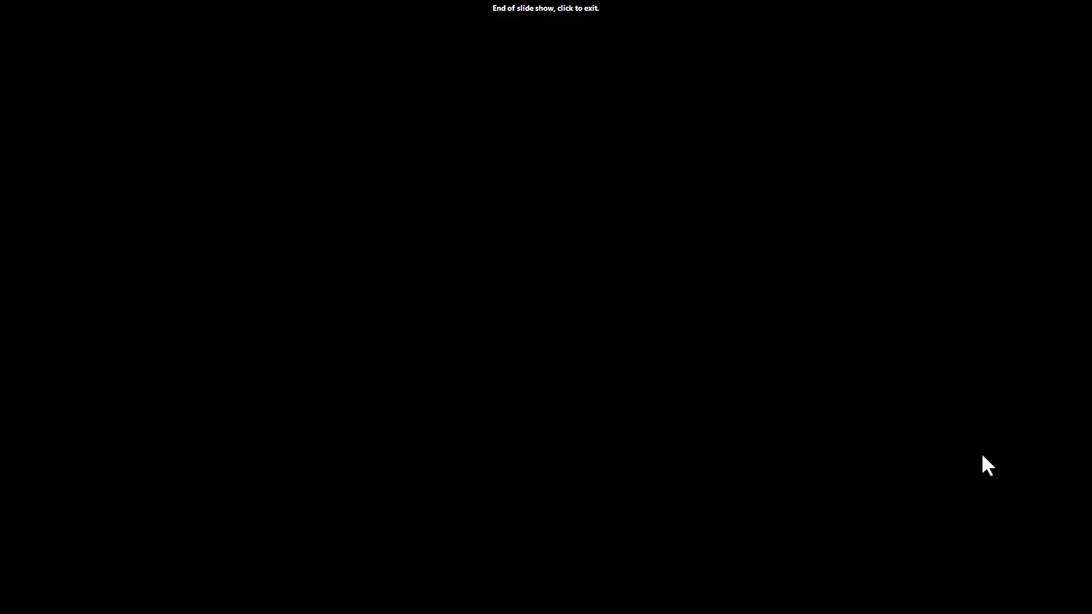
left_click(982, 456)
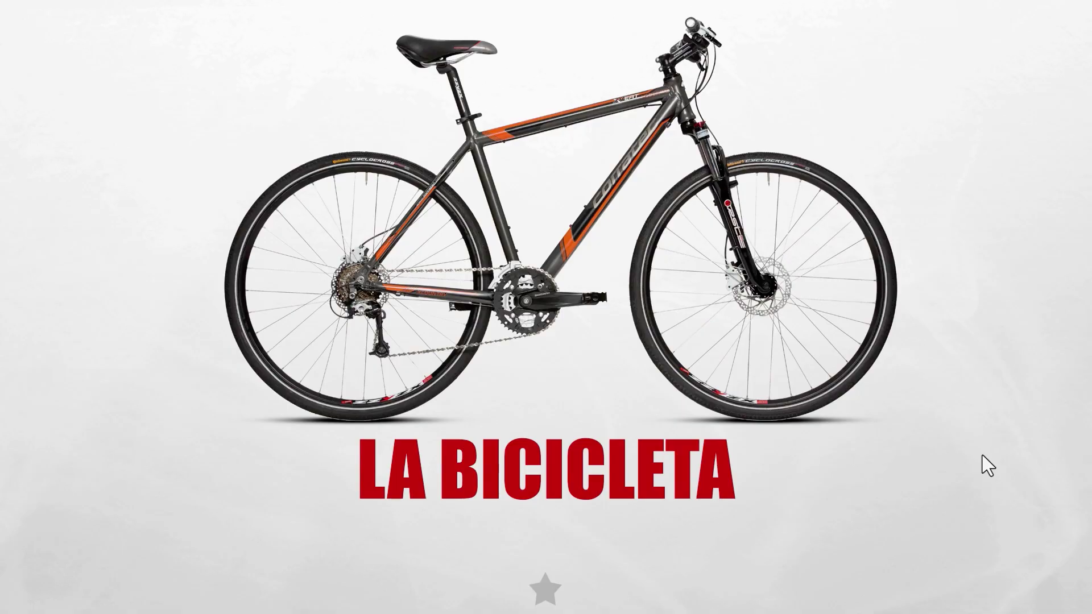
left_click(103, 275)
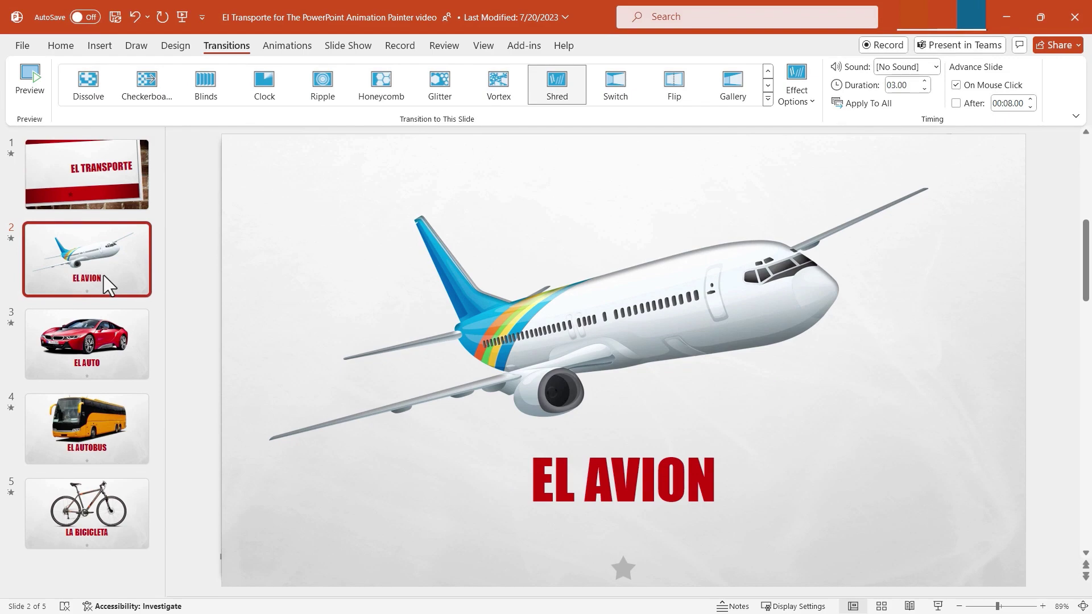
Step: Replace EL AVION's Shred transition with a 01.50 Ripple and replay its preview
left_click(116, 341)
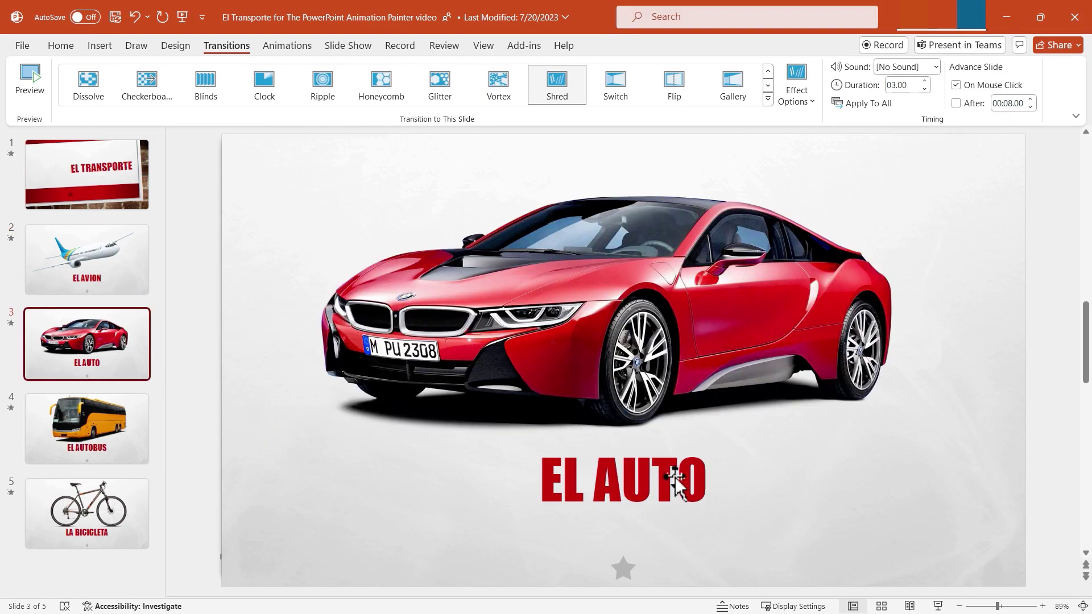
key("Page_Up")
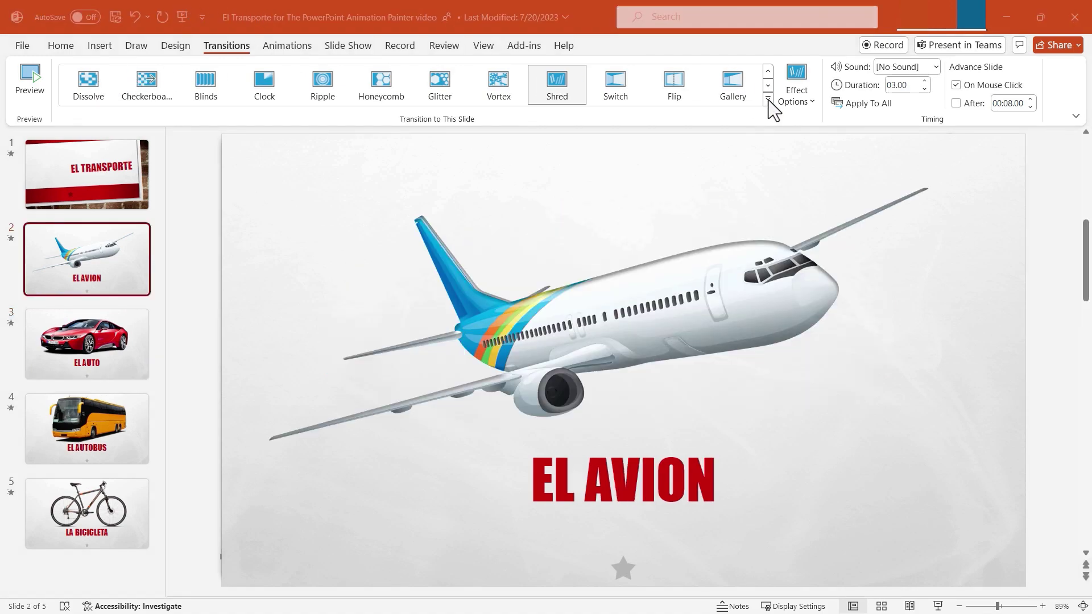
left_click(324, 85)
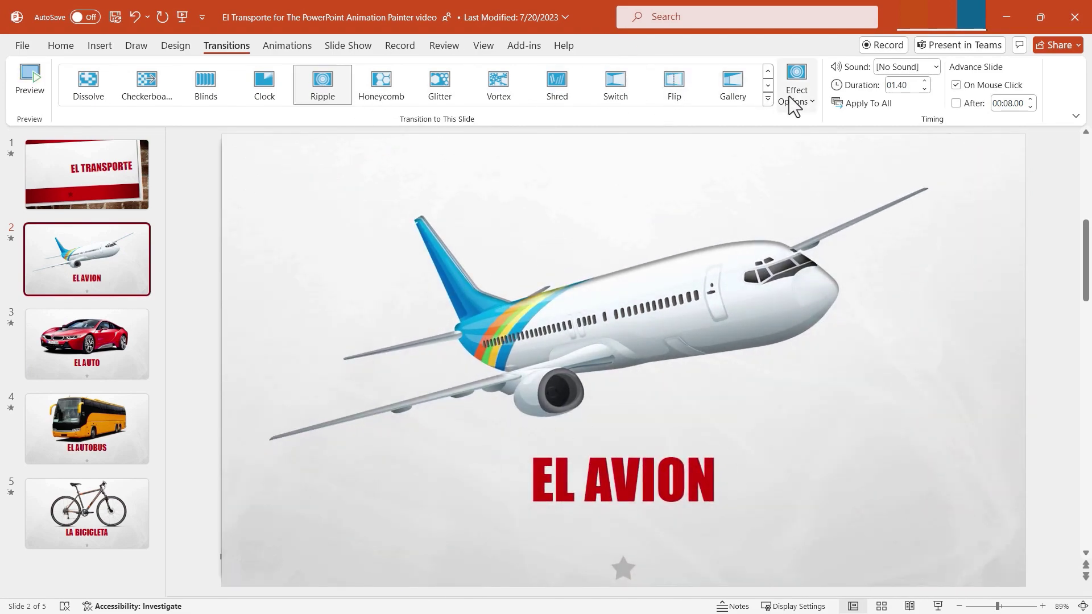
left_click(810, 104)
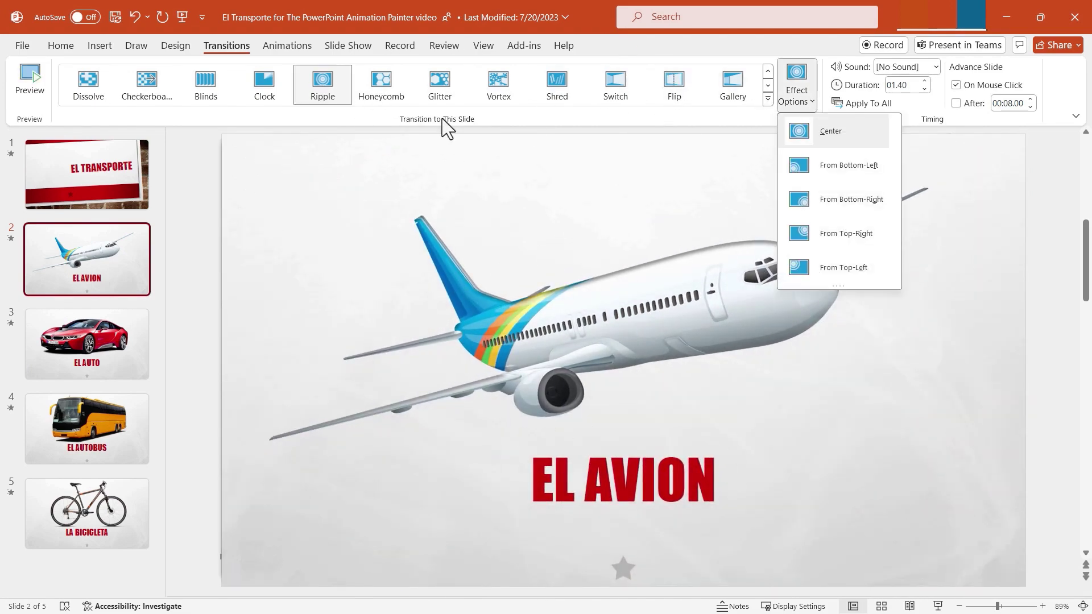
left_click(323, 97)
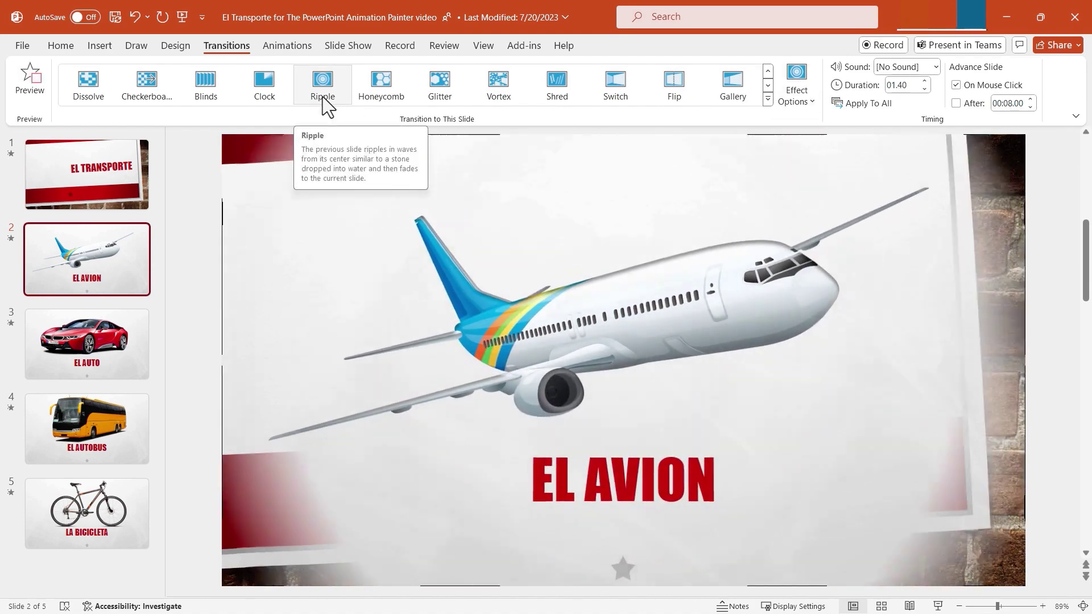
Step: Try the Center and From Bottom-Left ripple directions, then pick From Top-Right
left_click(797, 91)
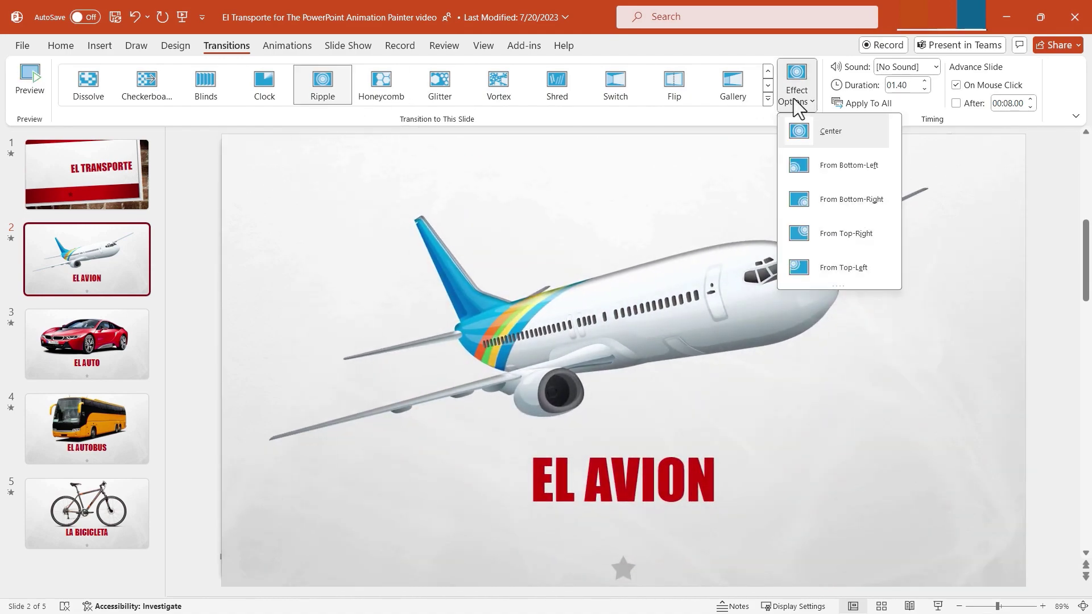
left_click(848, 134)
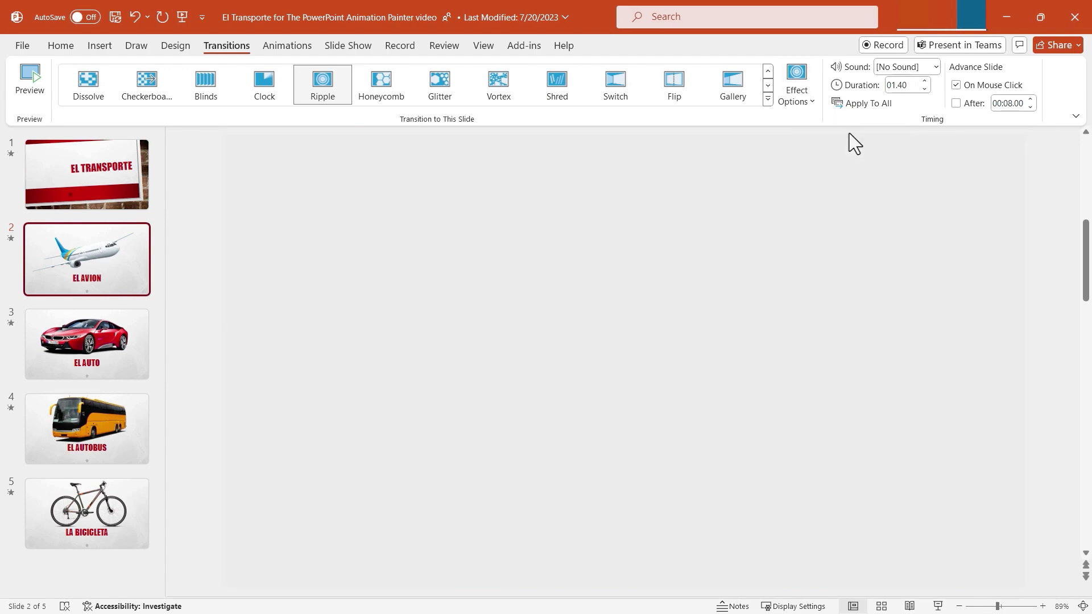
left_click(799, 101)
left_click(864, 166)
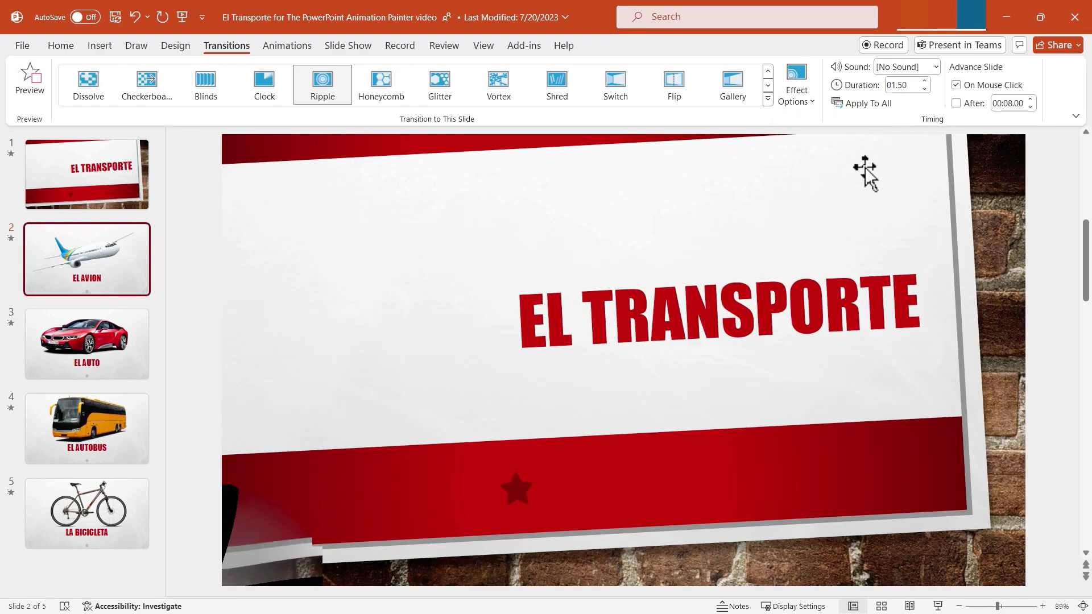
left_click(796, 94)
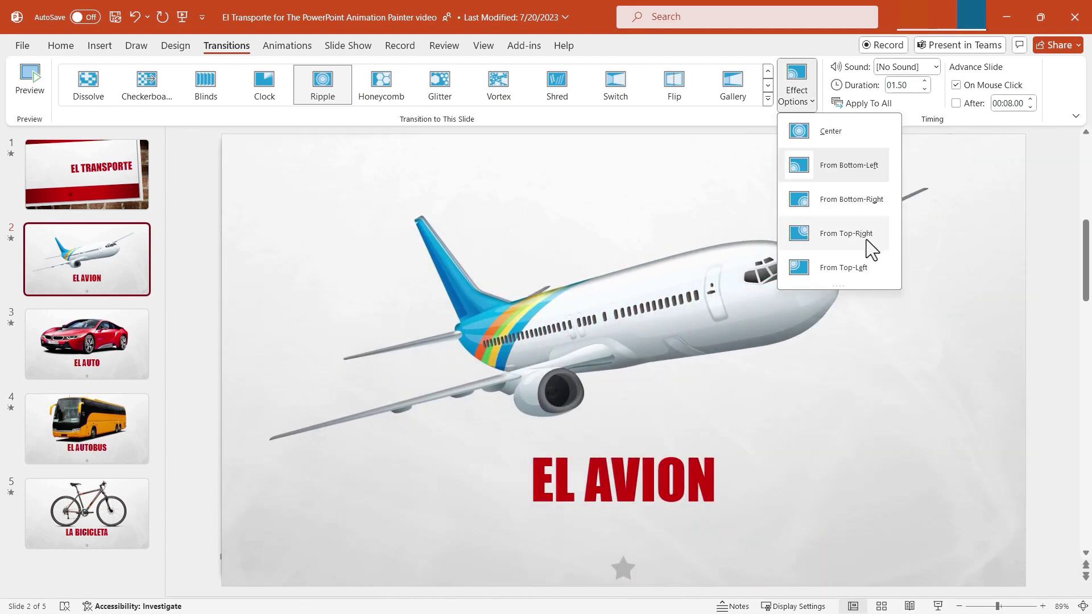
left_click(865, 240)
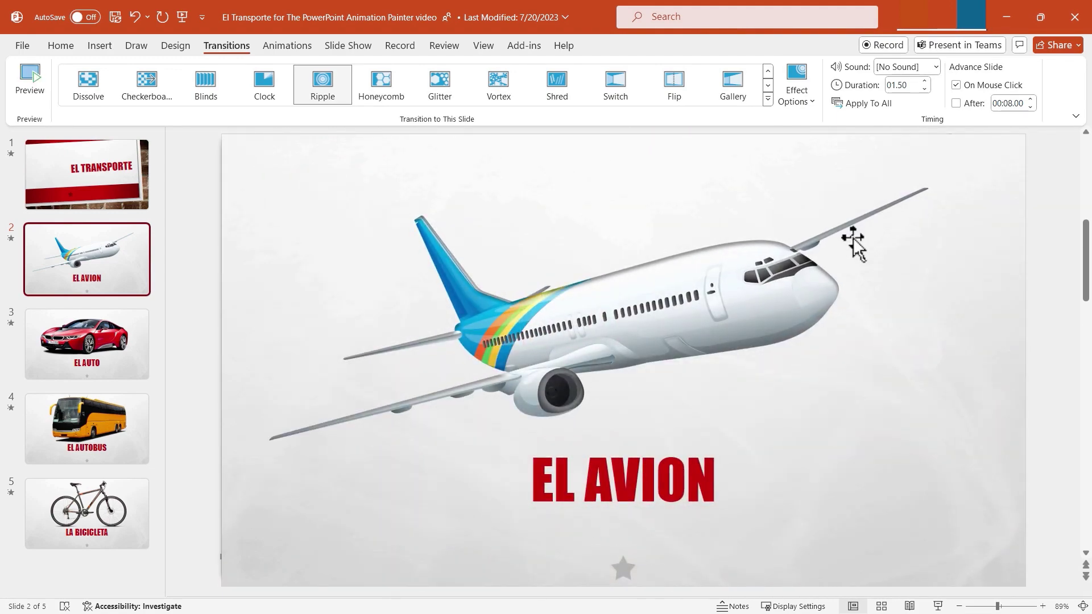
left_click(768, 98)
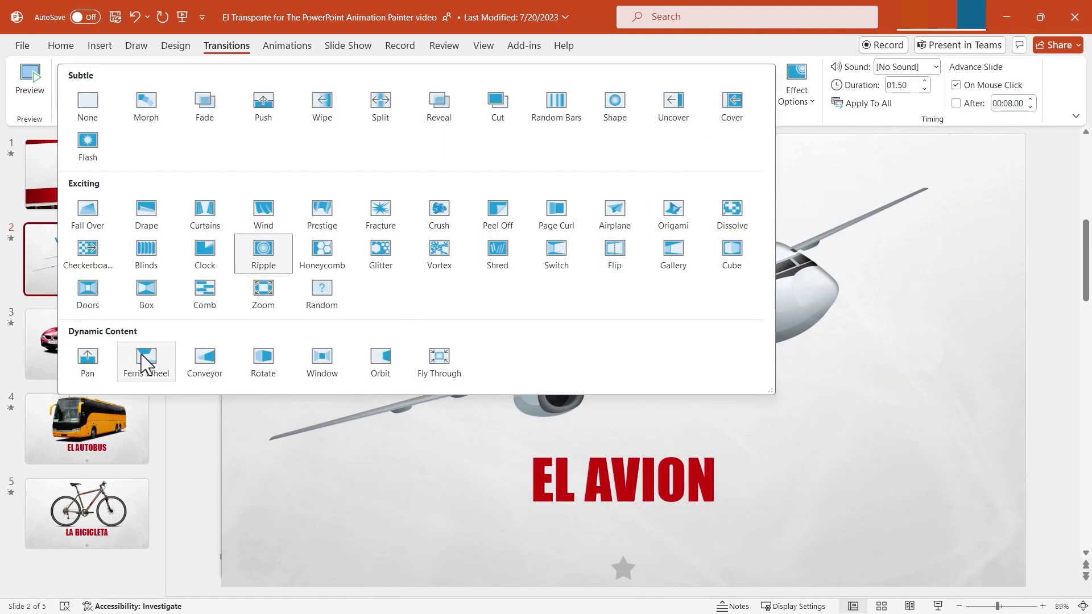
Step: Switch EL AVION to a 02.00 Ferris Wheel transition coming From Left
left_click(152, 368)
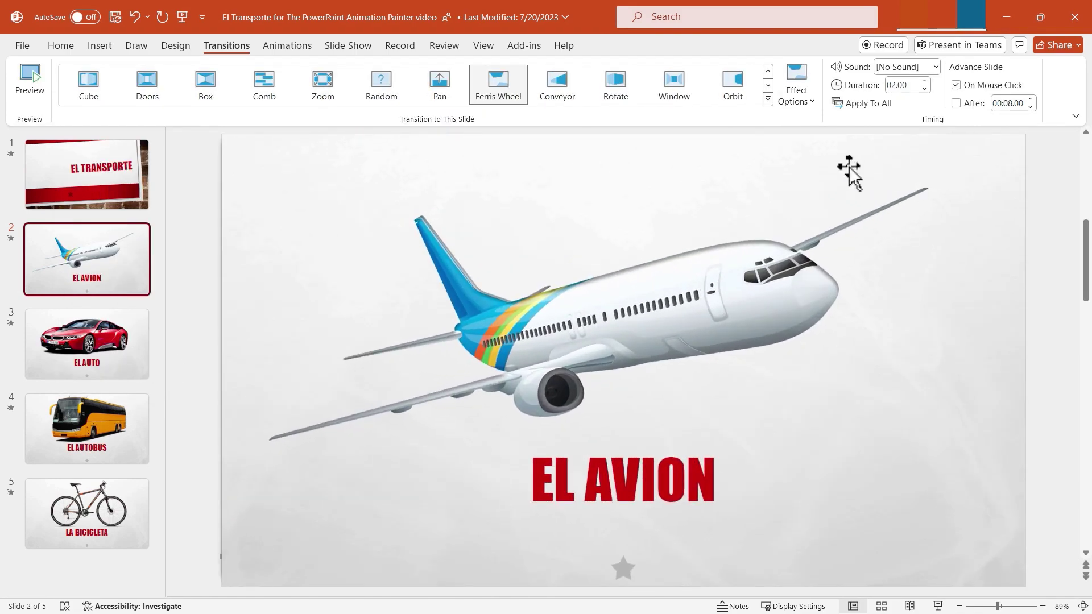
left_click(802, 110)
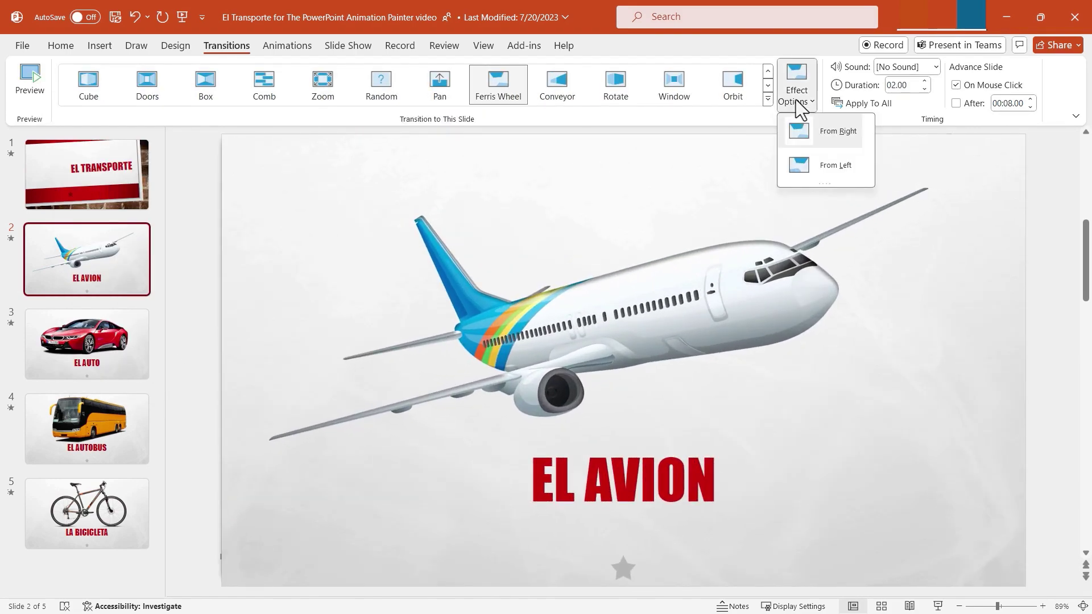
left_click(841, 167)
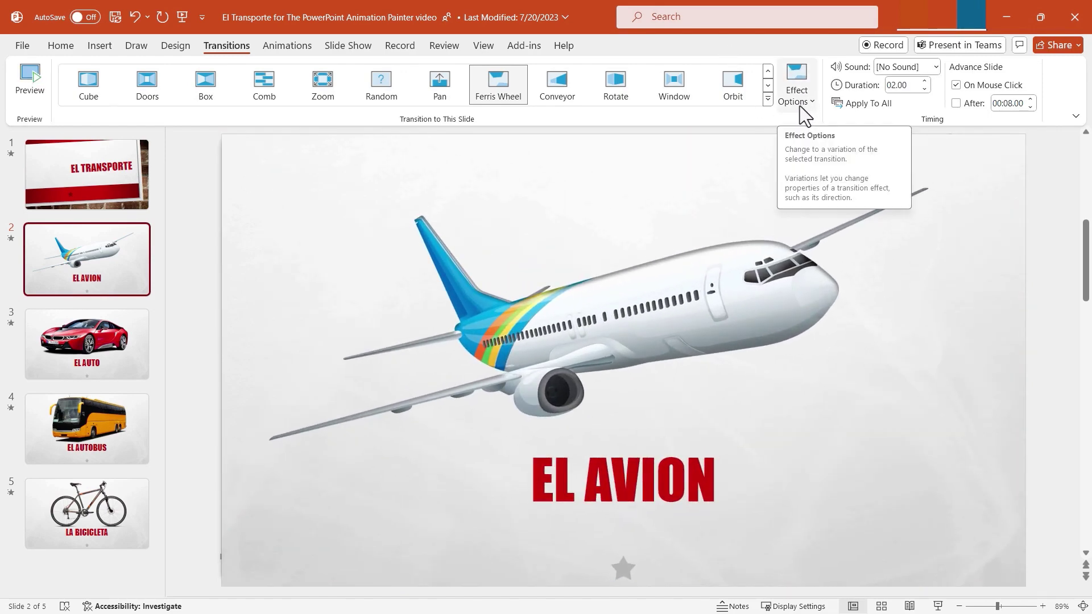
left_click(767, 98)
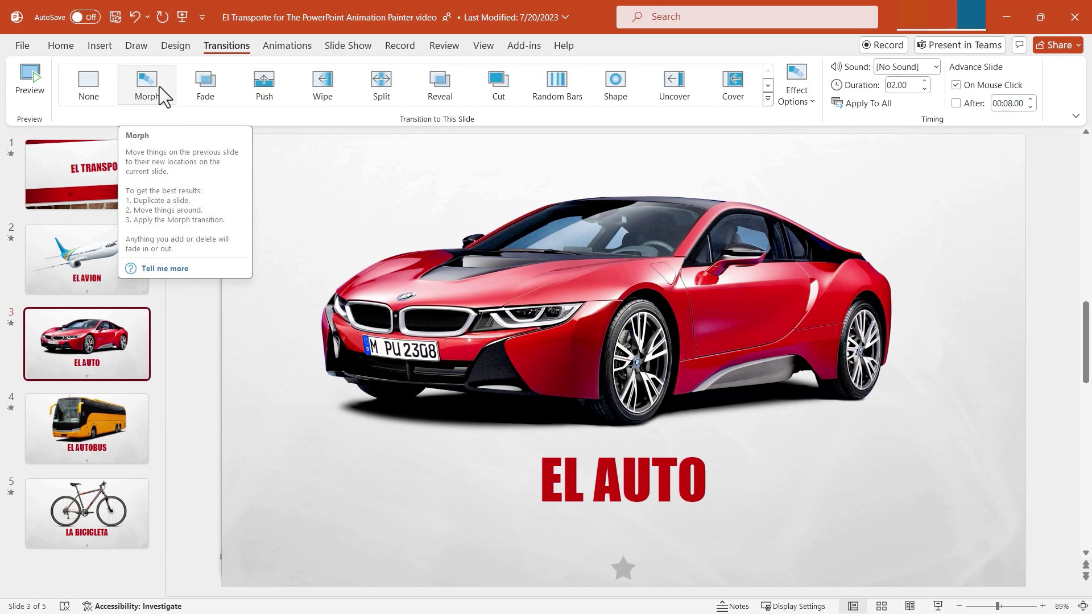
Step: Duplicate the EL AUTOBUS slide, then shrink the bus and shift it left on the copy
left_click(102, 414)
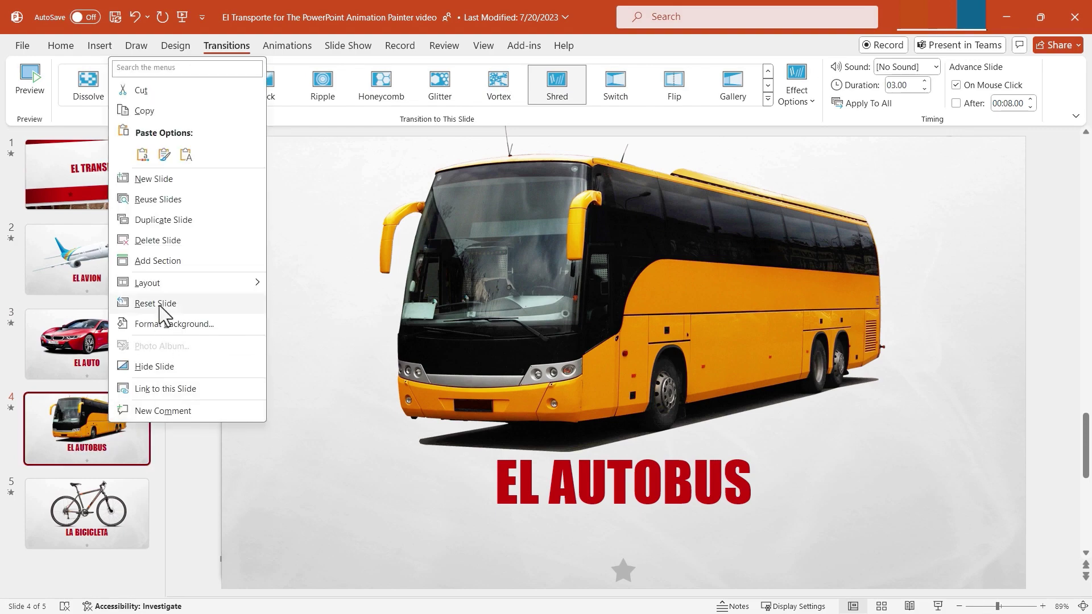
left_click(170, 222)
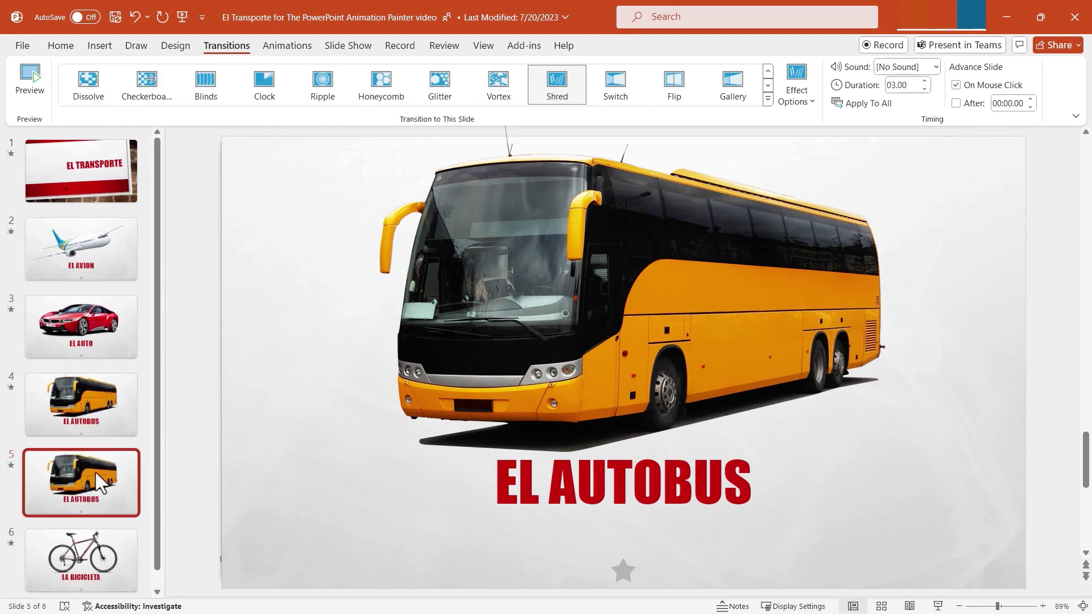
left_click_drag(688, 316, 535, 336)
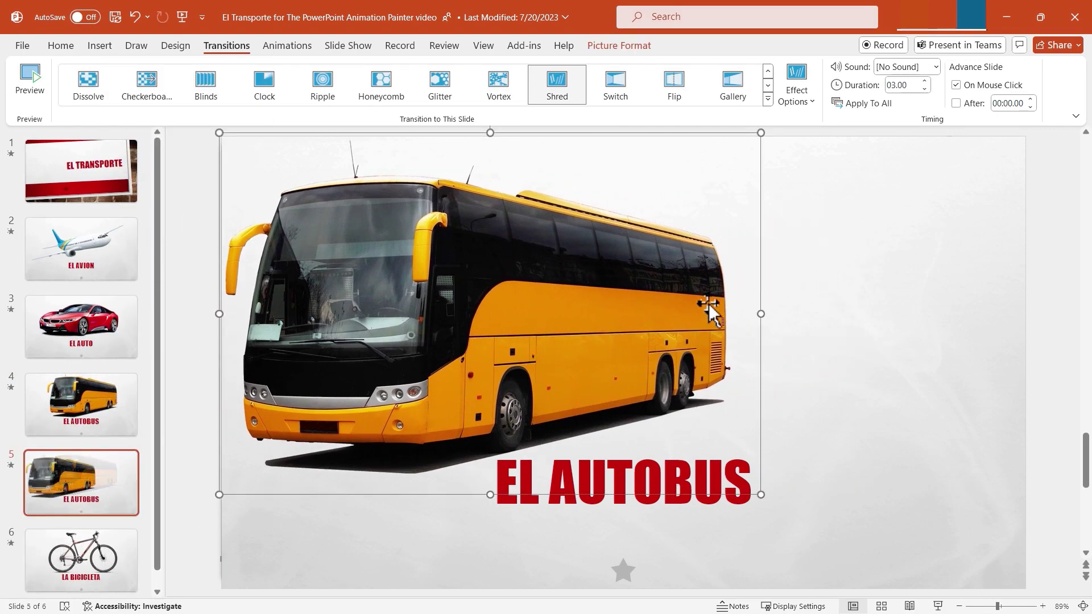
left_click_drag(759, 132, 544, 275)
left_click_drag(497, 319, 478, 307)
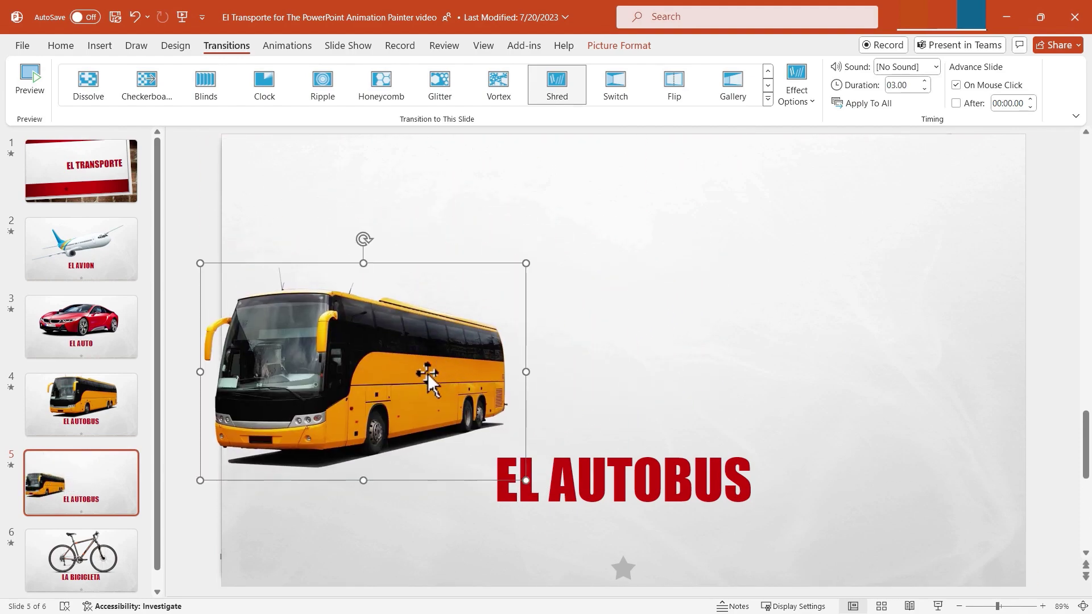
left_click(98, 467)
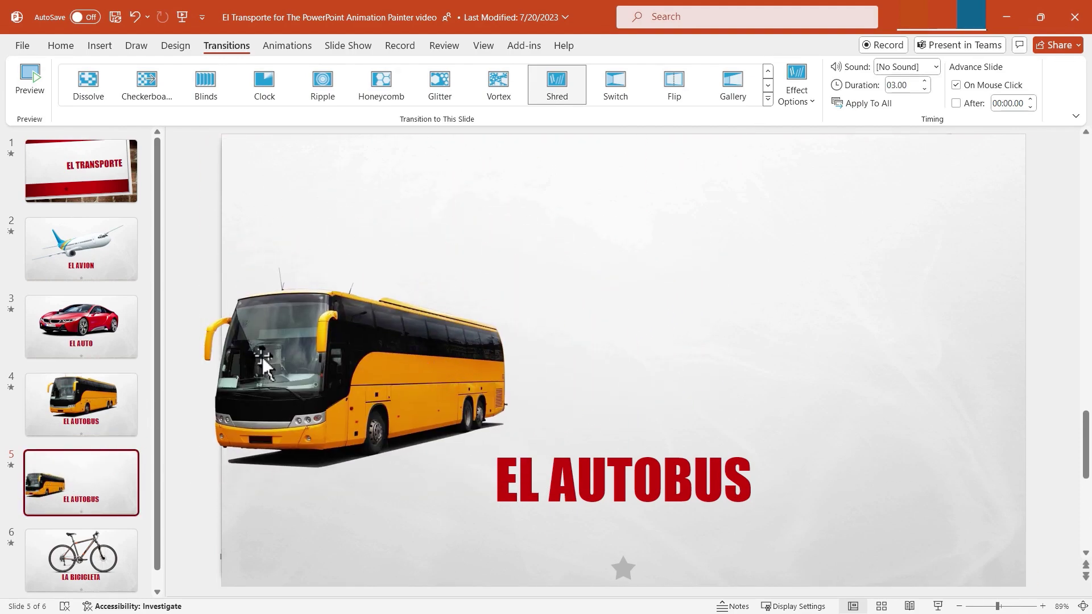
Step: Give the copied bus slide a 02.00 Morph transition and play the show from EL AUTOBUS
left_click(767, 100)
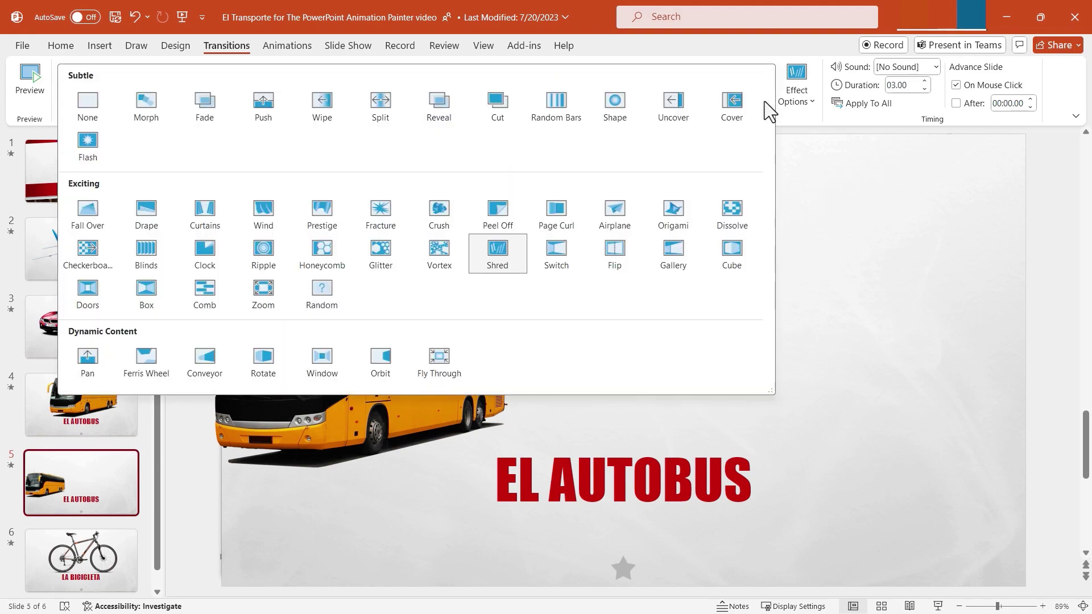
left_click(143, 109)
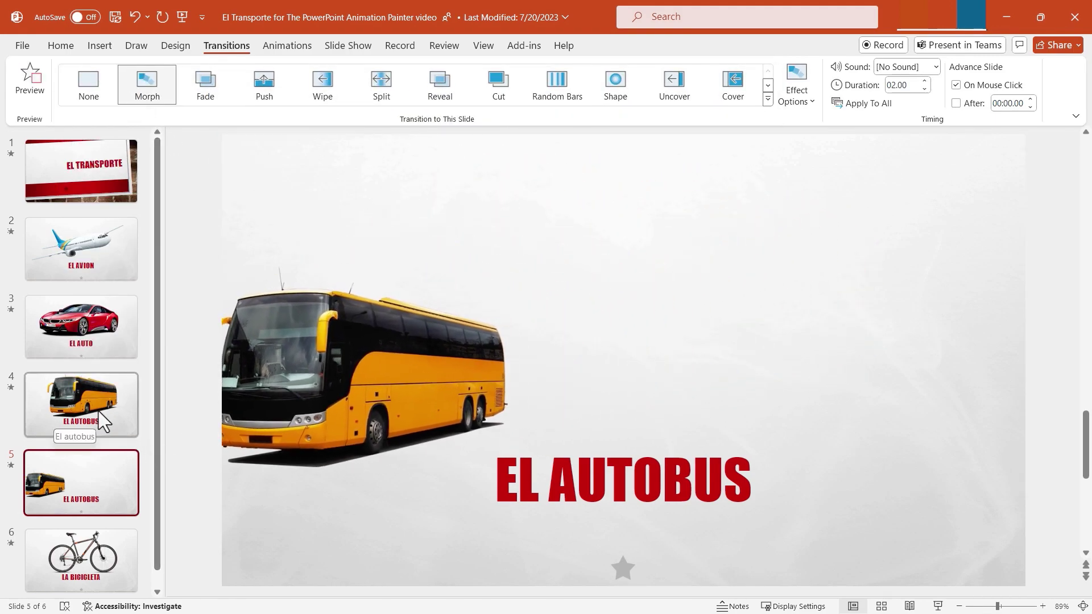
left_click(97, 411)
left_click(937, 606)
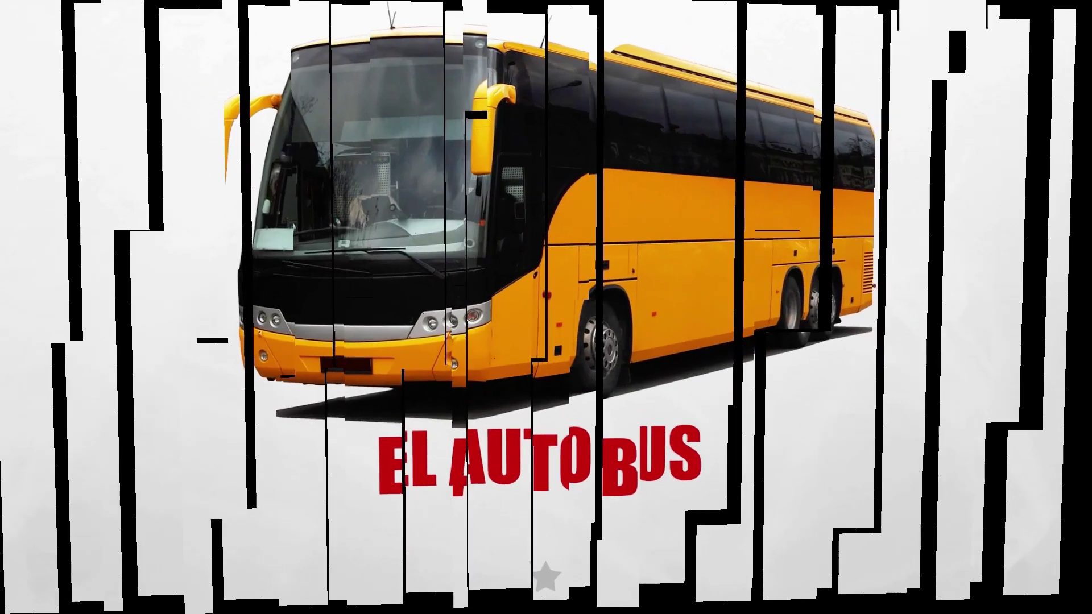
Step: Advance the show to slide 5 to watch the bus shrink leftward with Morph, then end it
key("Right")
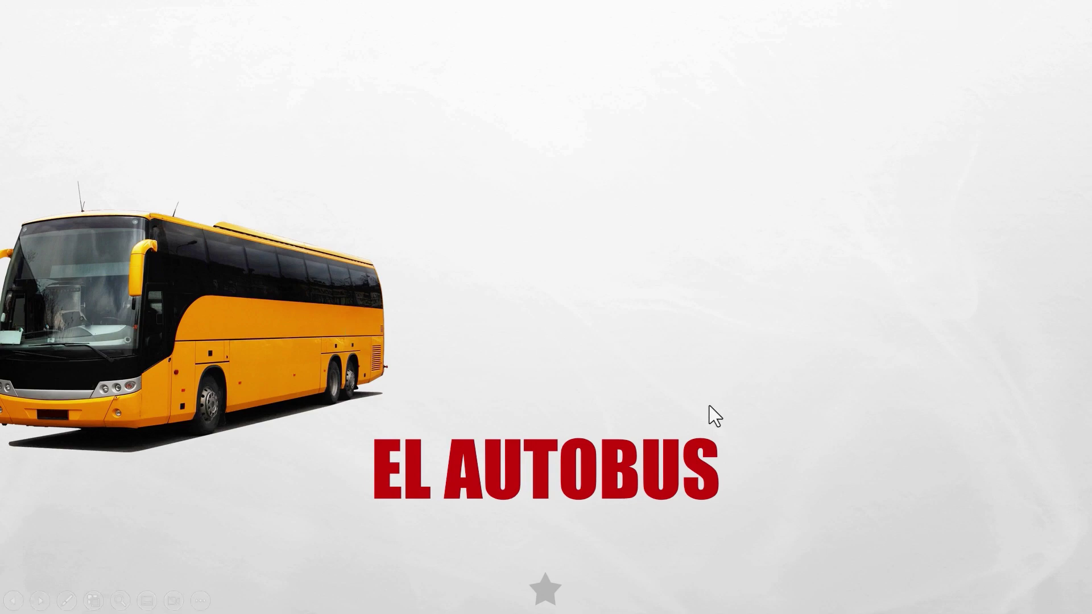
key("Escape")
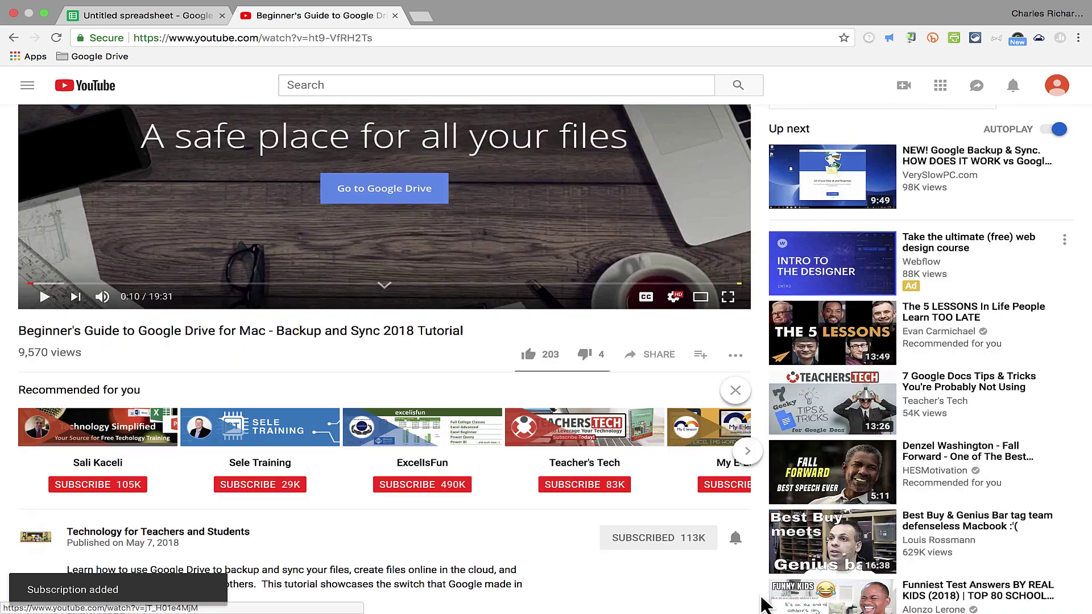
scroll(713, 506, "down", 1)
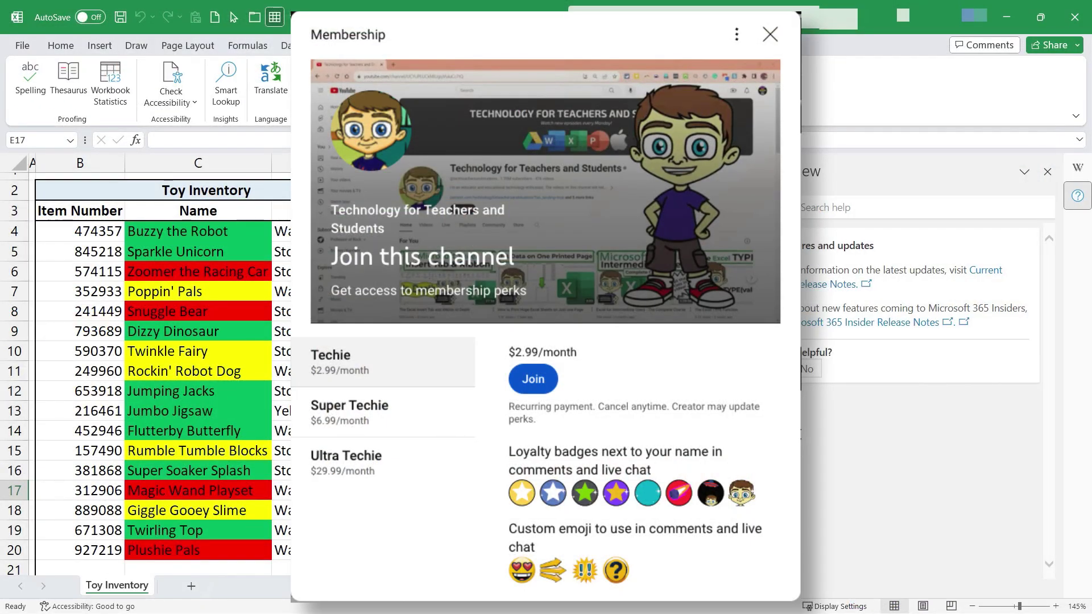
scroll(690, 428, "down", 1)
scroll(691, 428, "up", 1)
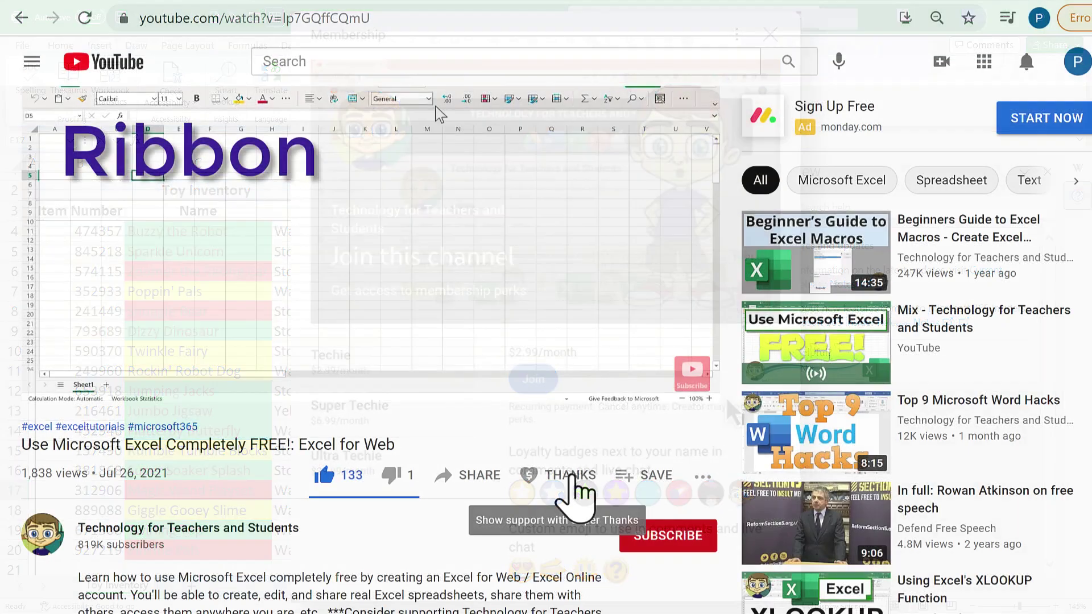
left_click(568, 478)
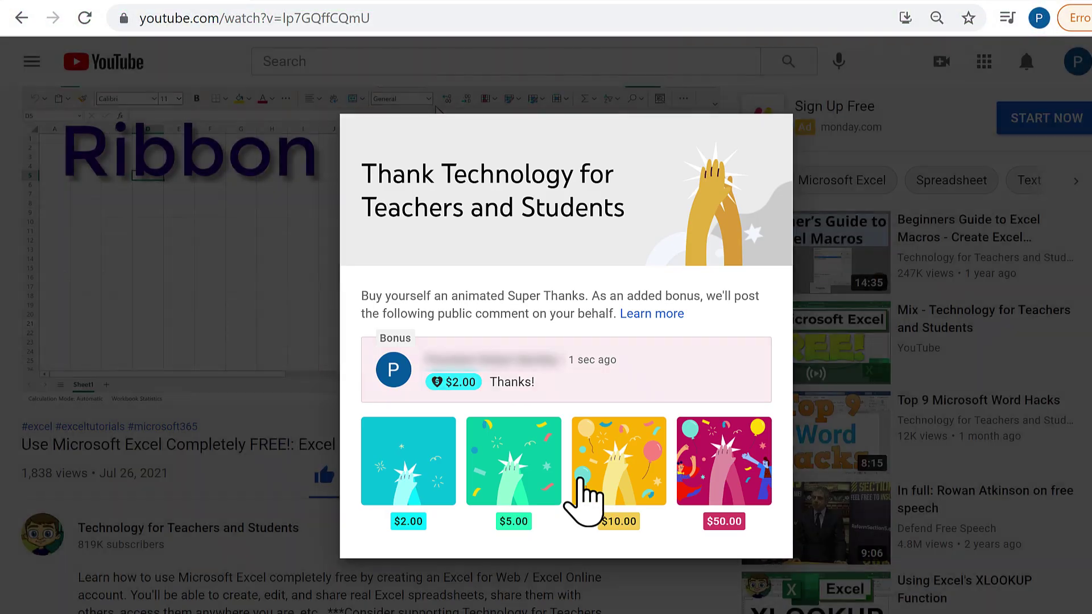